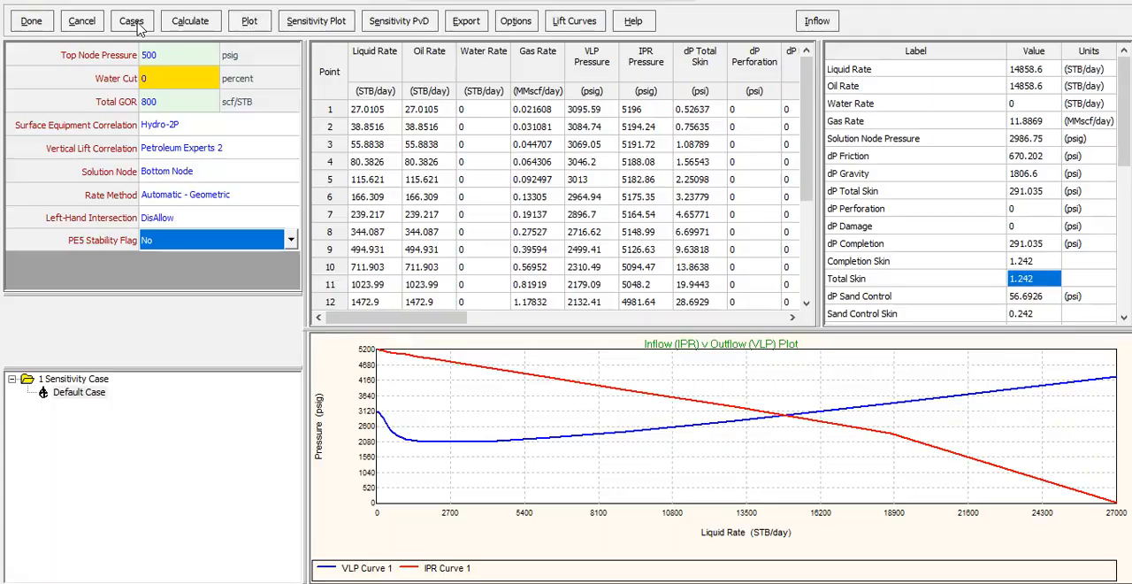
Set Water Cut as the first sensitivity variable and enter case values 0, 10, 20, 30, 40 and 50 percent.
left_click(131, 74)
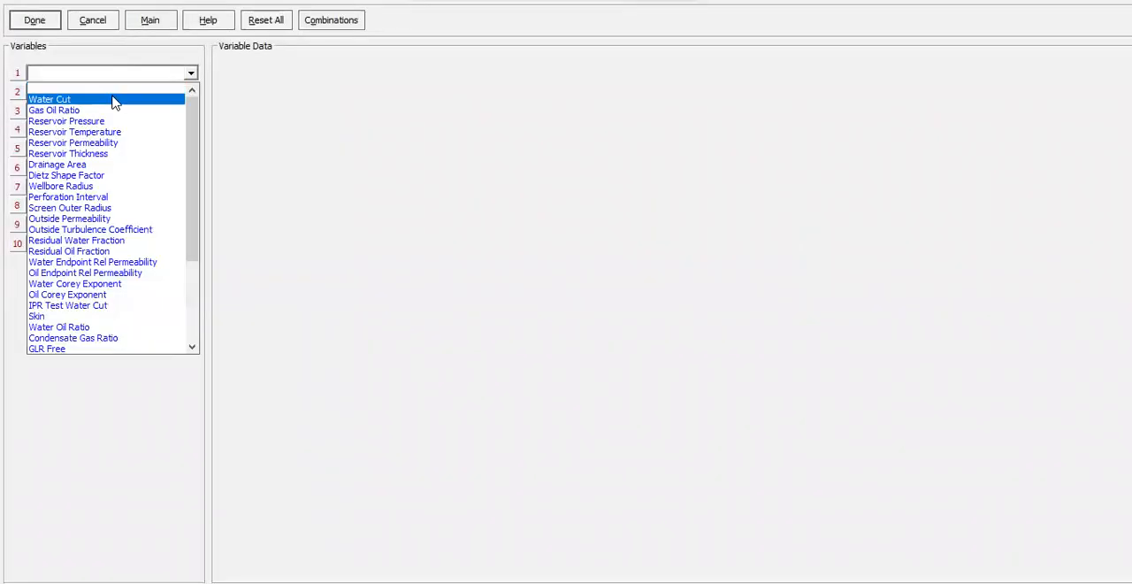
left_click(111, 99)
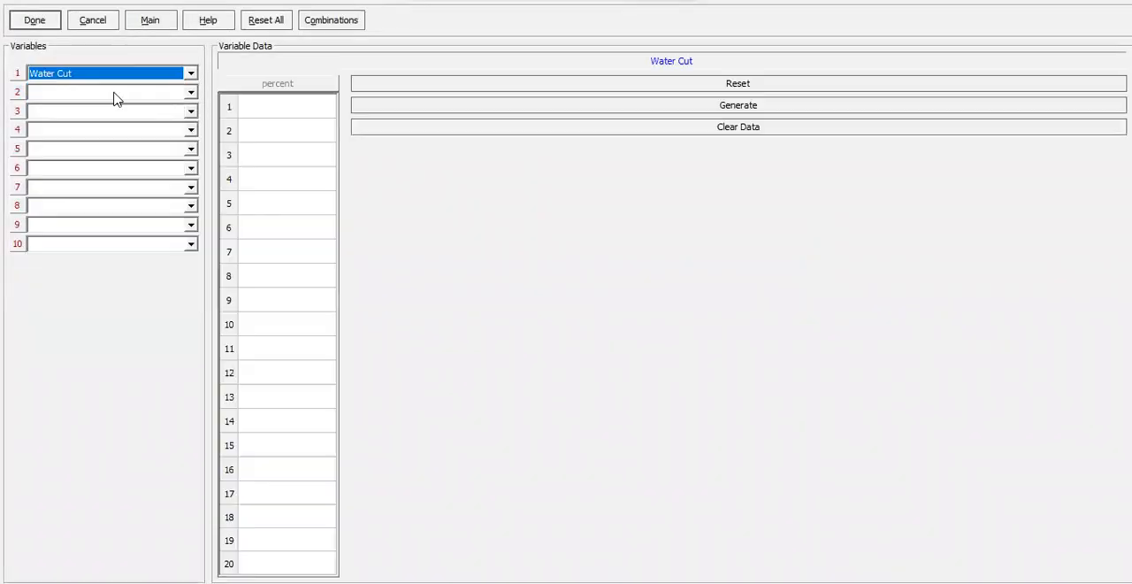
left_click(249, 114)
type("0")
key("Return")
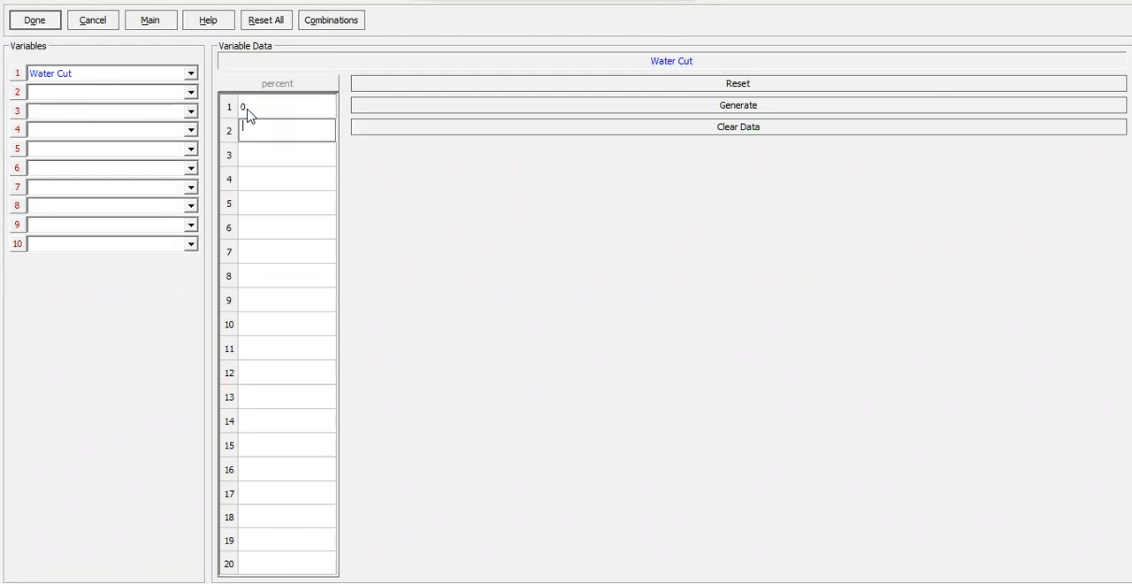
type("10")
key("Return")
key("Return")
type("30")
key("Return")
type("40")
key("Return")
type("50")
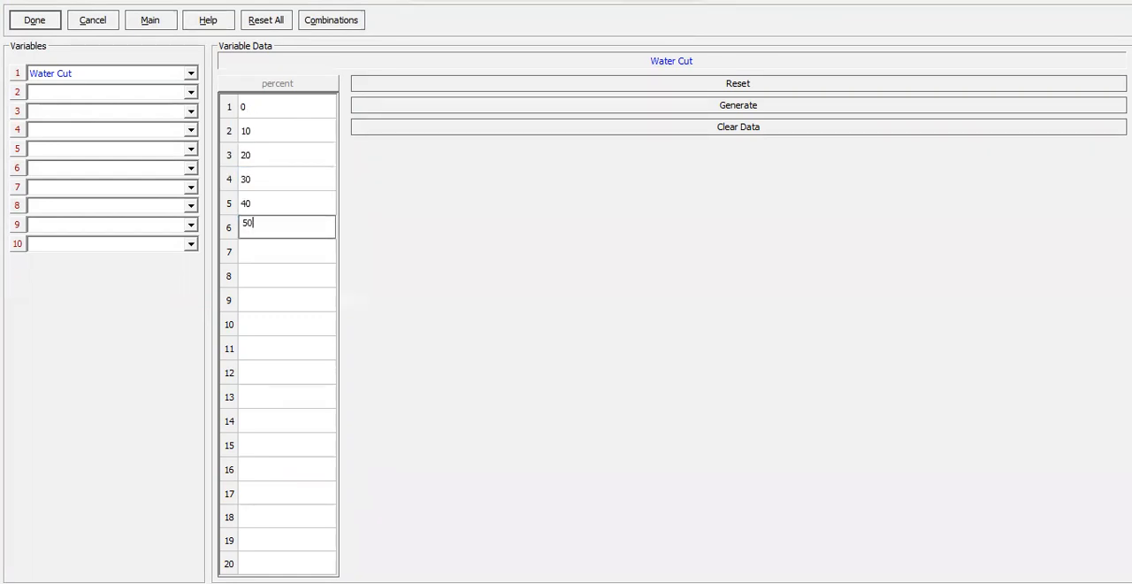
Add Water Cut values of 60, 70, 80, 90 and 95 percent and accept the sensitivity cases.
key("Return")
type("60")
key("Return")
type("70")
key("Return")
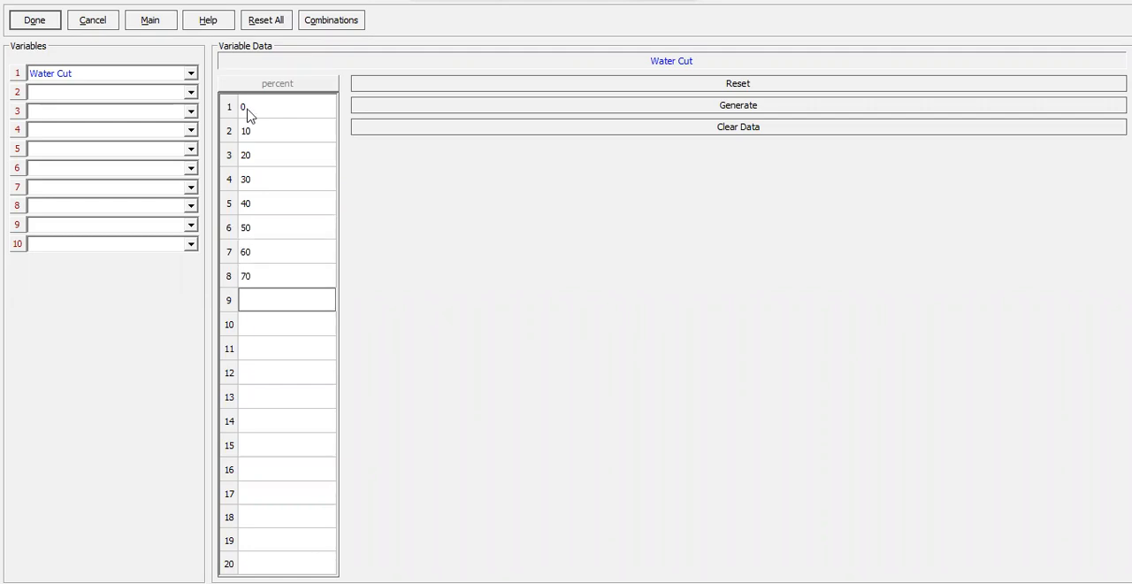
type("80")
key("Return")
type("90")
key("Return")
type("95")
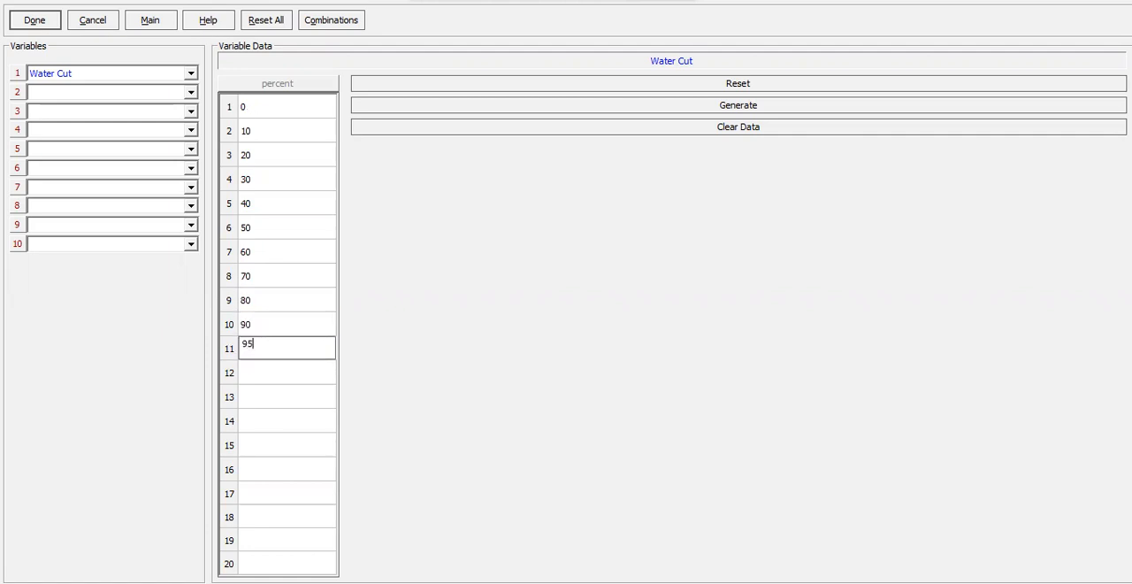
left_click(29, 25)
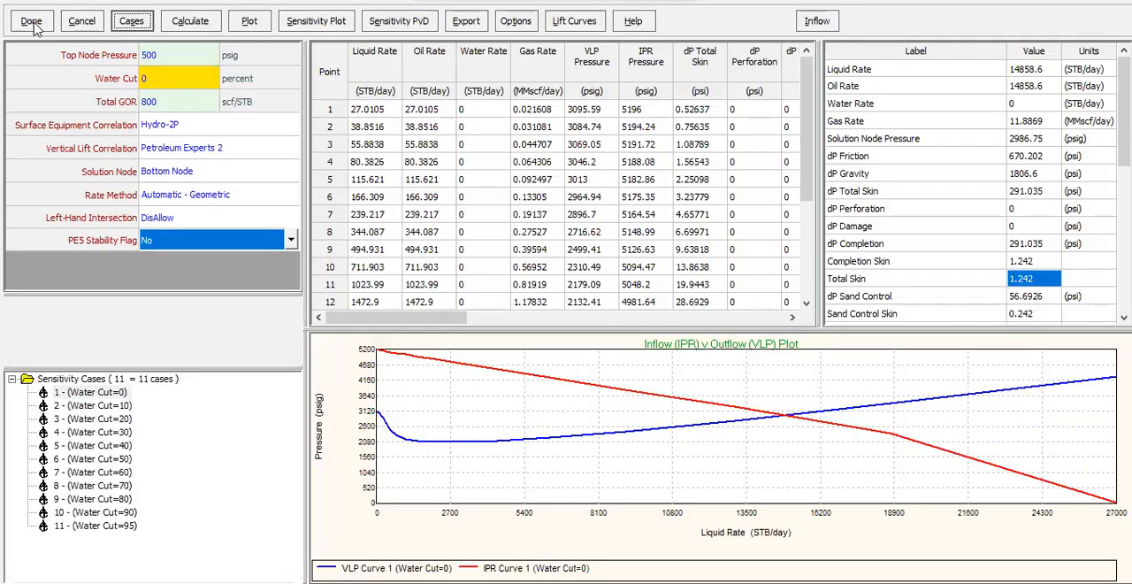
Calculate all the Water Cut sensitivity cases with the calculating data shown.
left_click(118, 393)
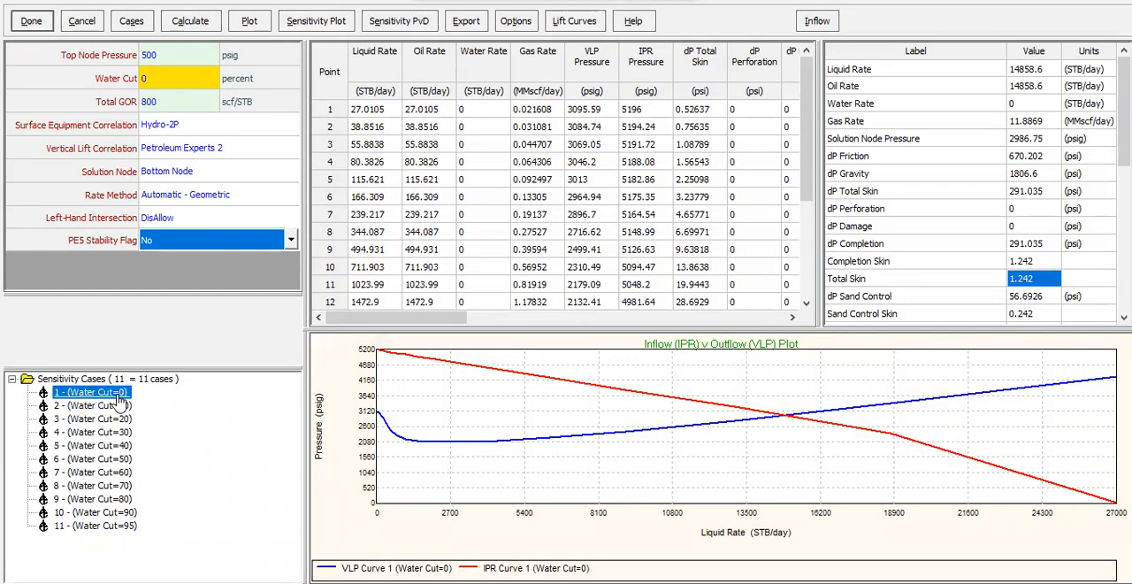
left_click(115, 406)
left_click(99, 526)
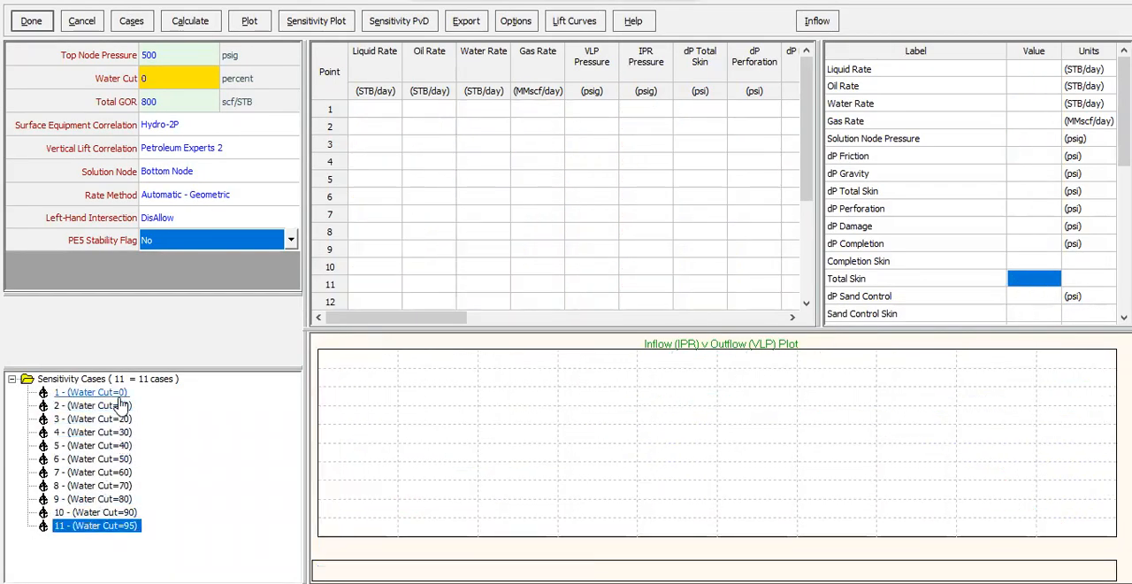
left_click(105, 392)
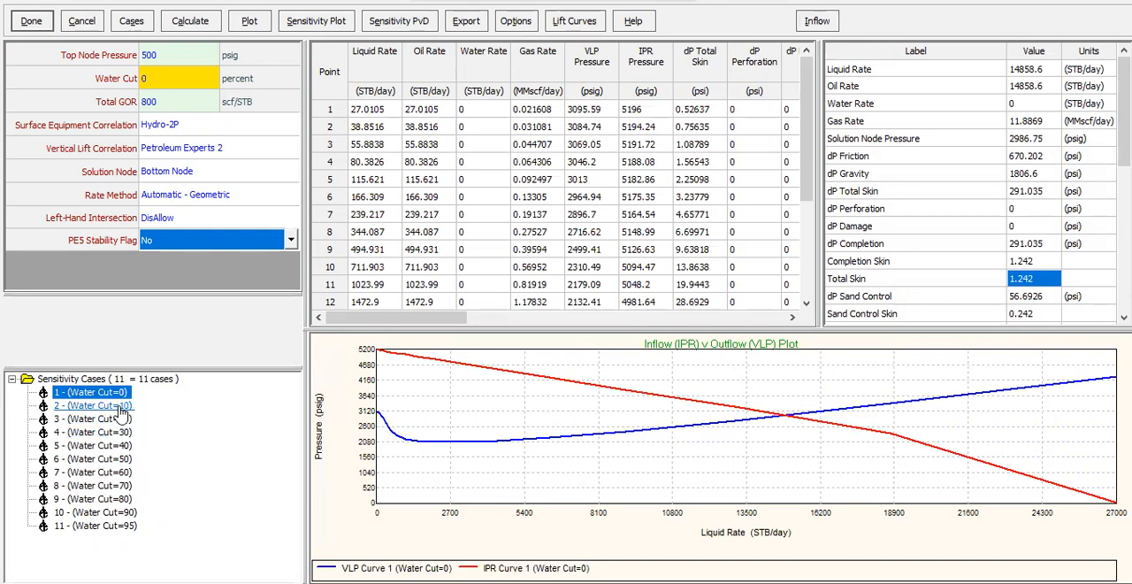
left_click(209, 28)
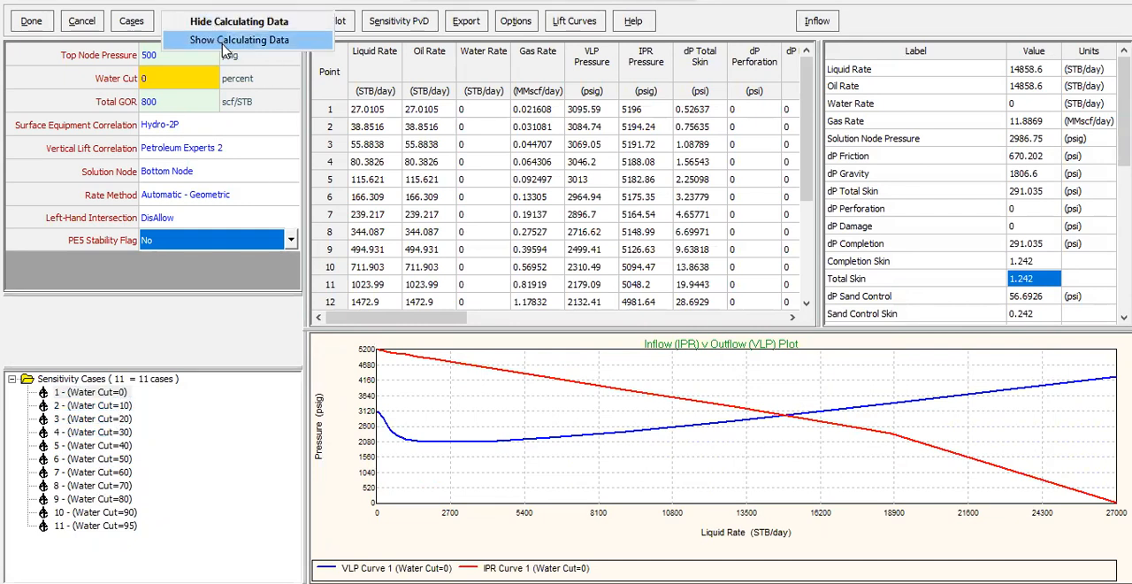
left_click(223, 40)
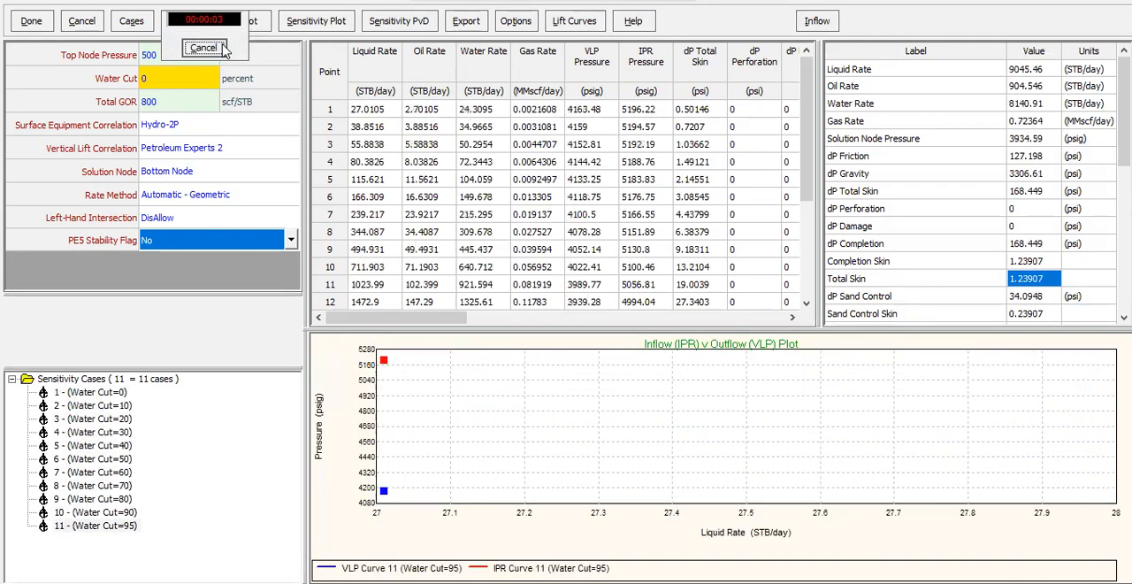
left_click(673, 325)
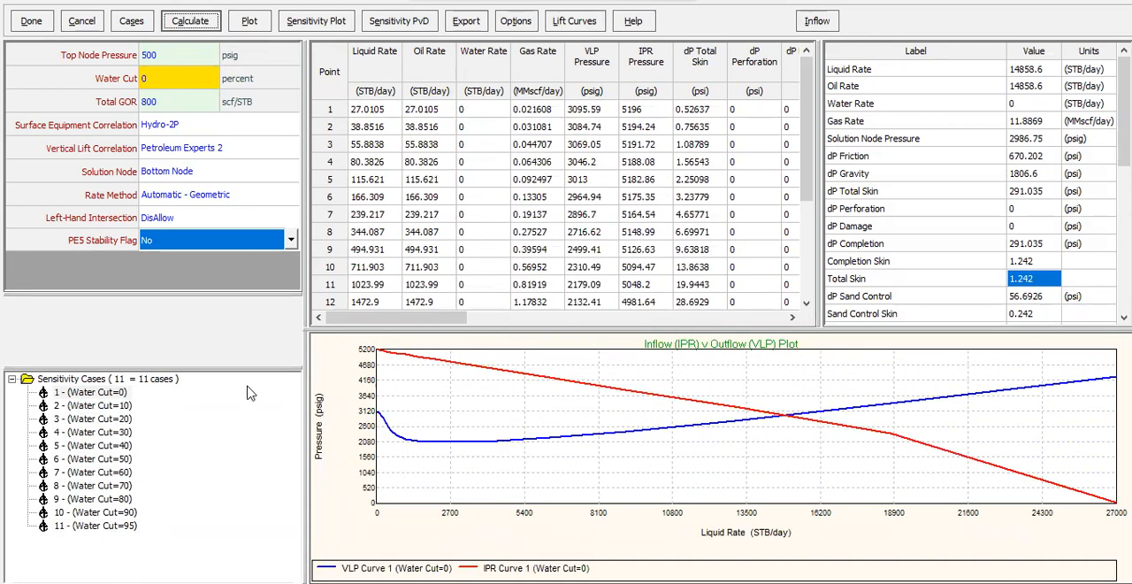
Examine the results and IPR/VLP curves case by case up to 95 percent Water Cut, including the dP Sand Control value.
left_click(114, 405)
left_click(118, 419)
left_click(119, 432)
left_click(122, 446)
left_click(126, 459)
left_click(130, 473)
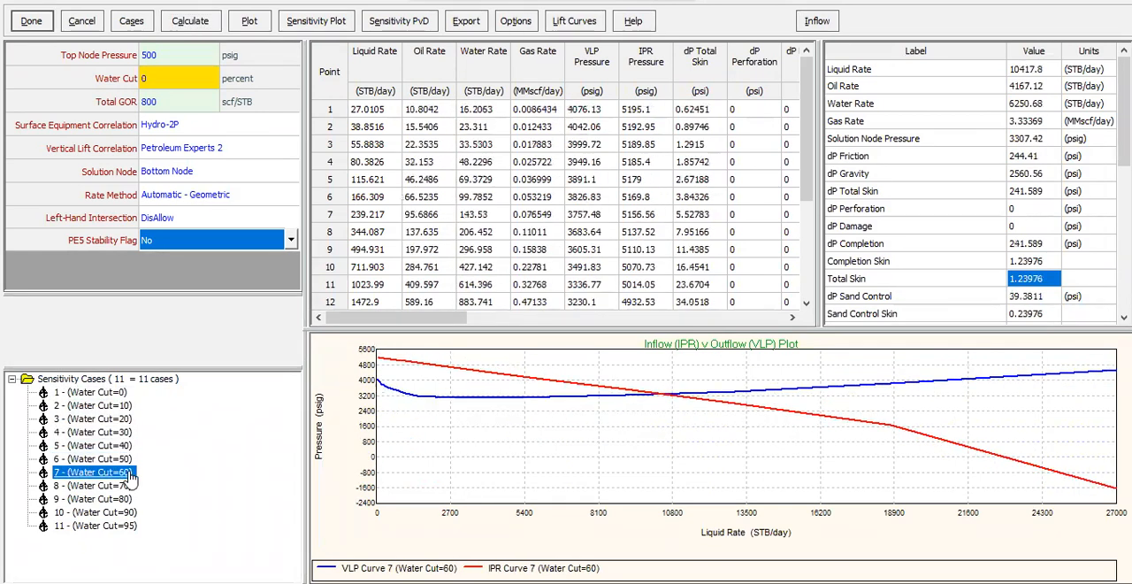
left_click(106, 392)
left_click(112, 405)
left_click(115, 419)
left_click(118, 432)
left_click(120, 446)
left_click(123, 459)
left_click(124, 472)
left_click(127, 486)
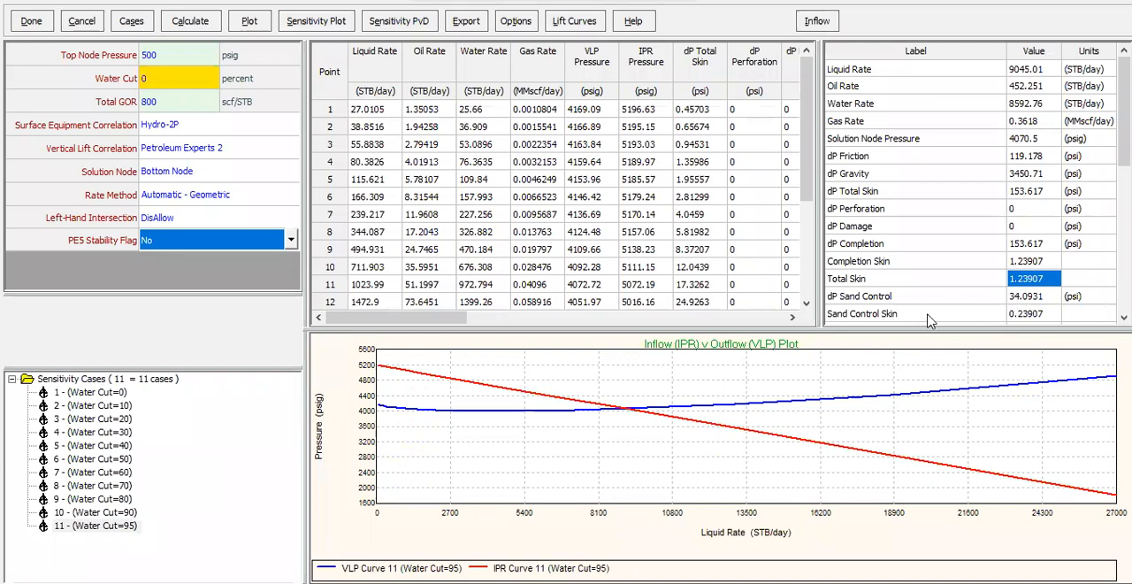
left_click(1035, 299)
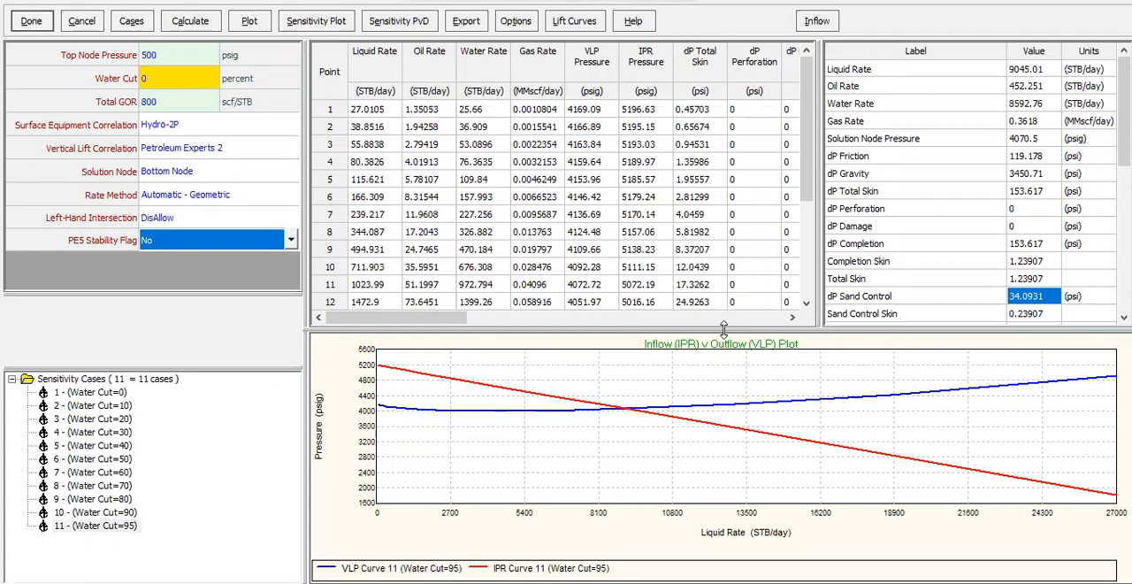
Create a sensitivity plot against Water Cut with dP Sand Control as the Y axis variable.
left_click(316, 21)
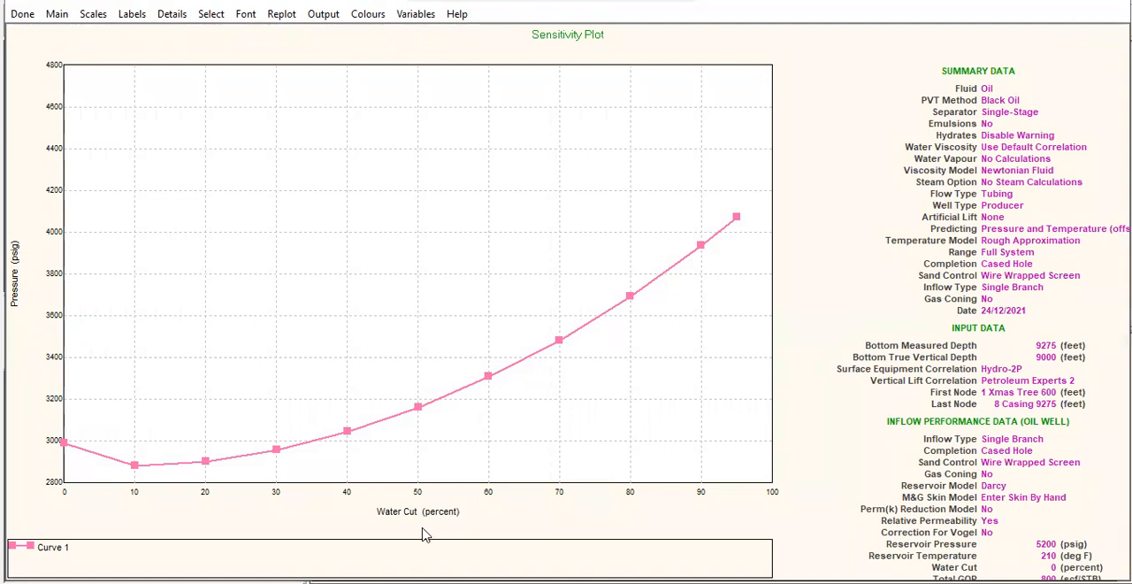
left_click(416, 15)
left_click_drag(661, 277, 651, 344)
left_click(517, 395)
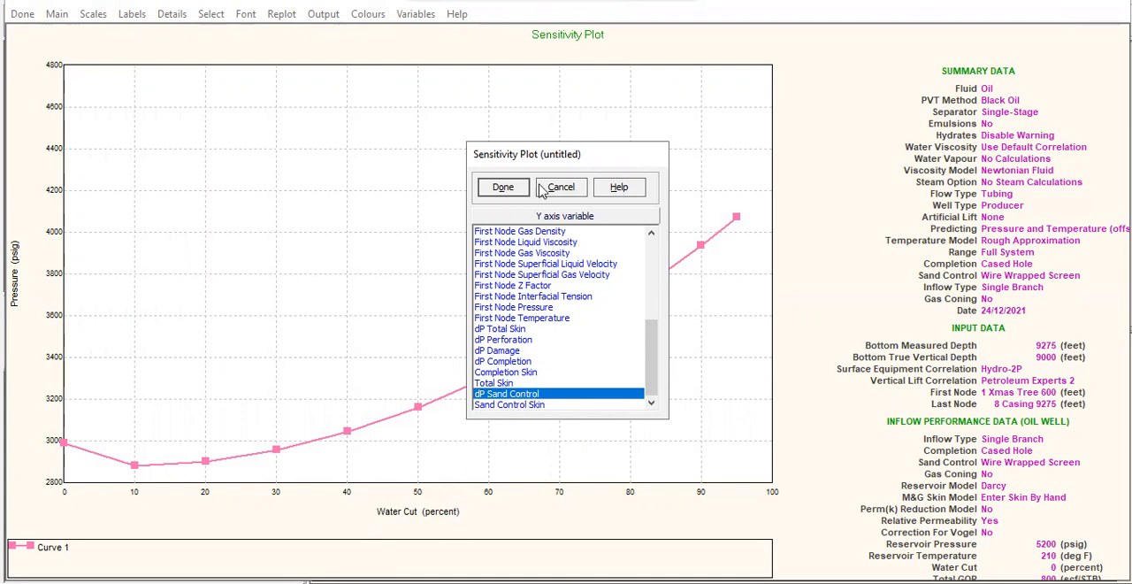
left_click(505, 189)
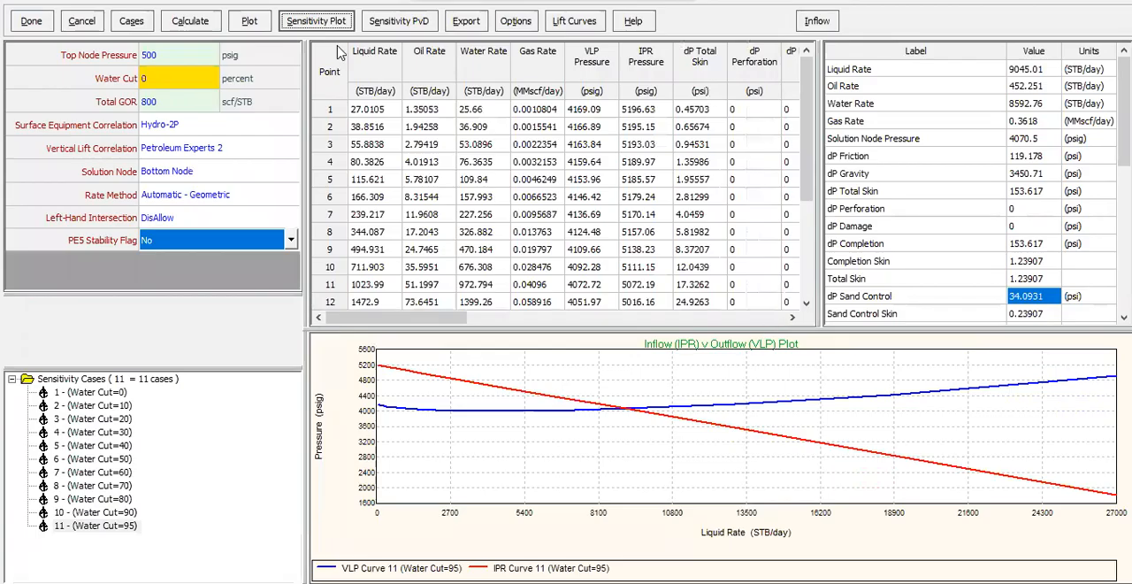
Plot VLP Pressure, IPR Pressure and dP Sand Control against Liquid Rate for the Water Cut cases, inspect the curves and close the plot.
left_click(248, 24)
mouse_move(285, 23)
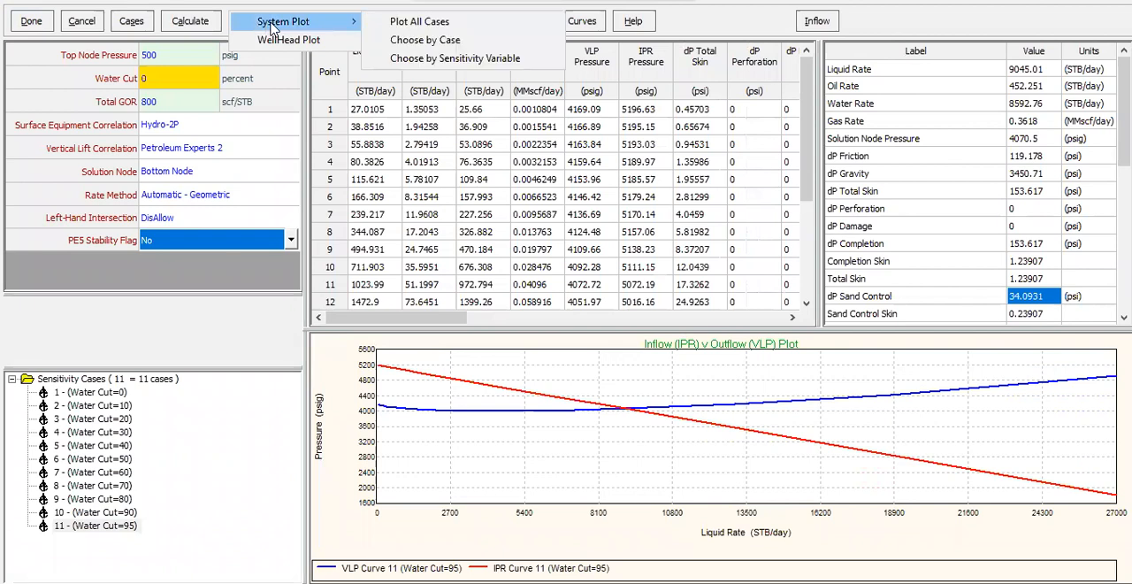
left_click(426, 41)
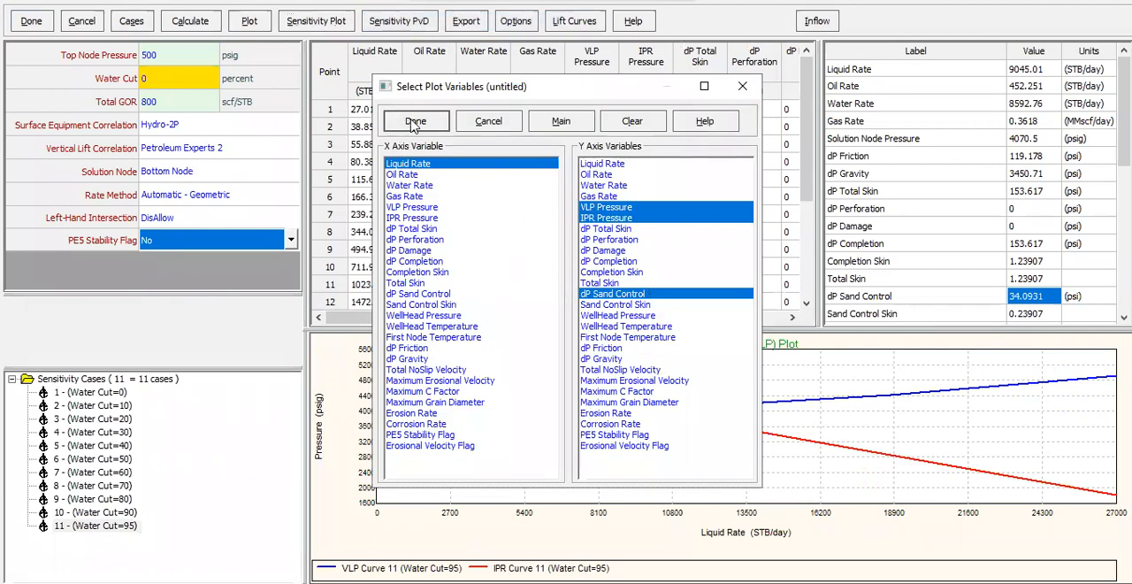
left_click(414, 123)
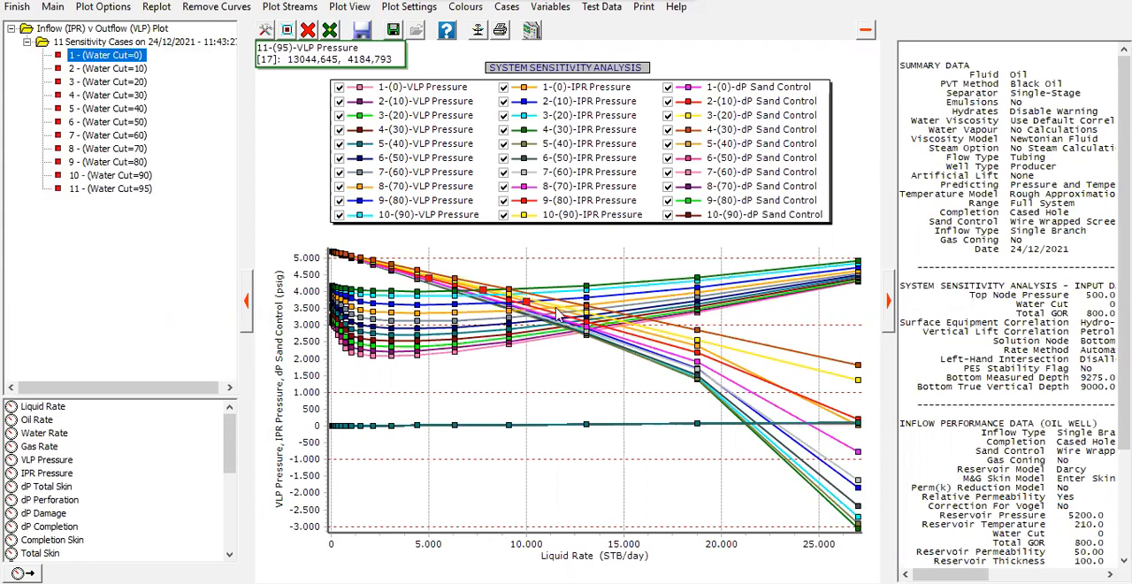
mouse_move(726, 386)
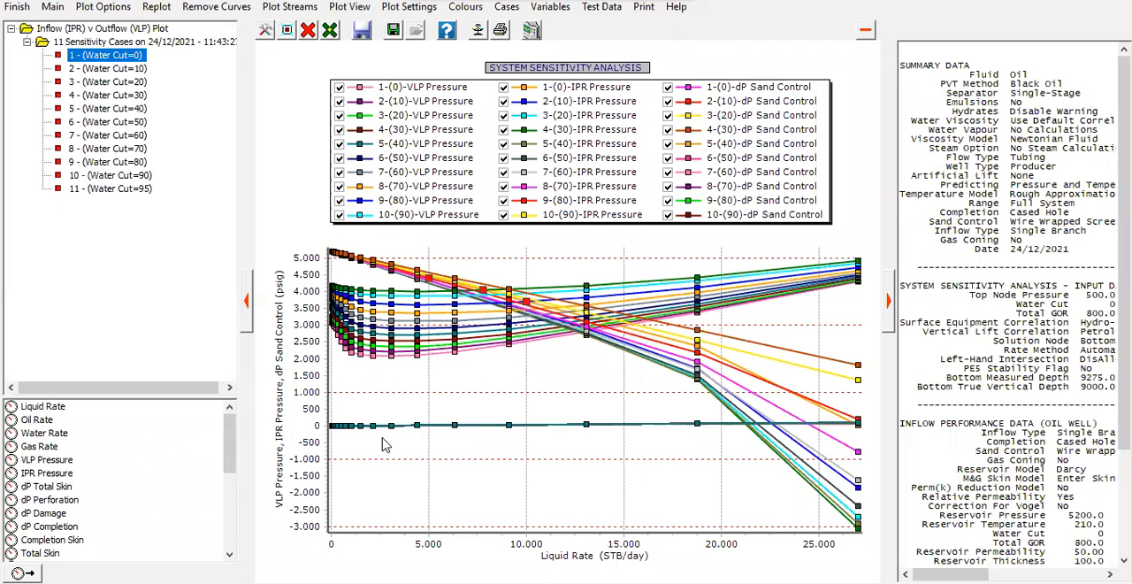
left_click(23, 8)
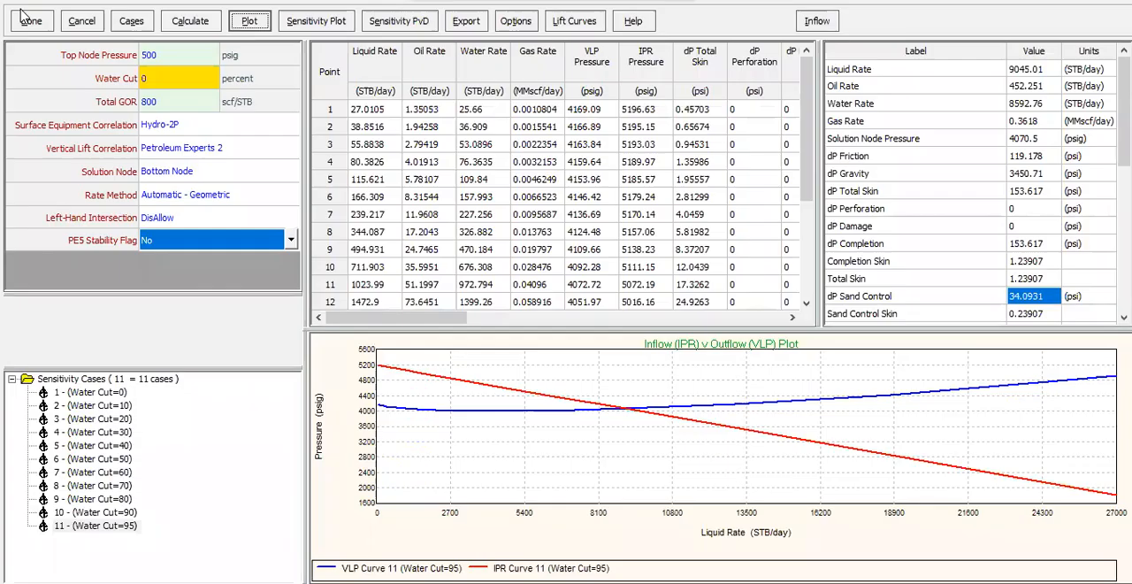
Remove Water Cut from the sensitivity case variables, leaving the first variable blank.
left_click(140, 22)
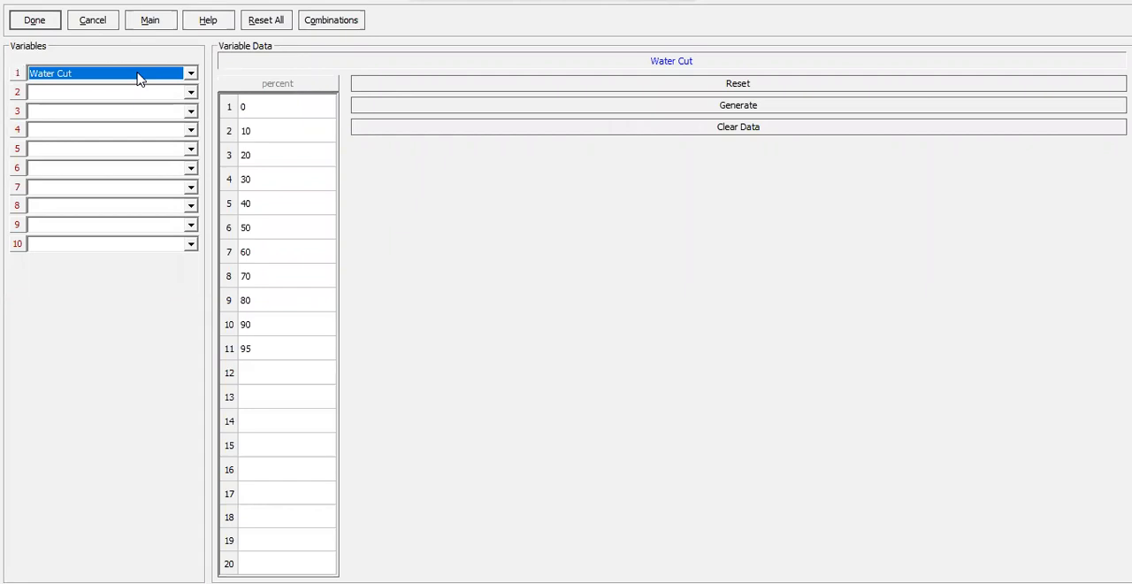
left_click(137, 78)
left_click(163, 88)
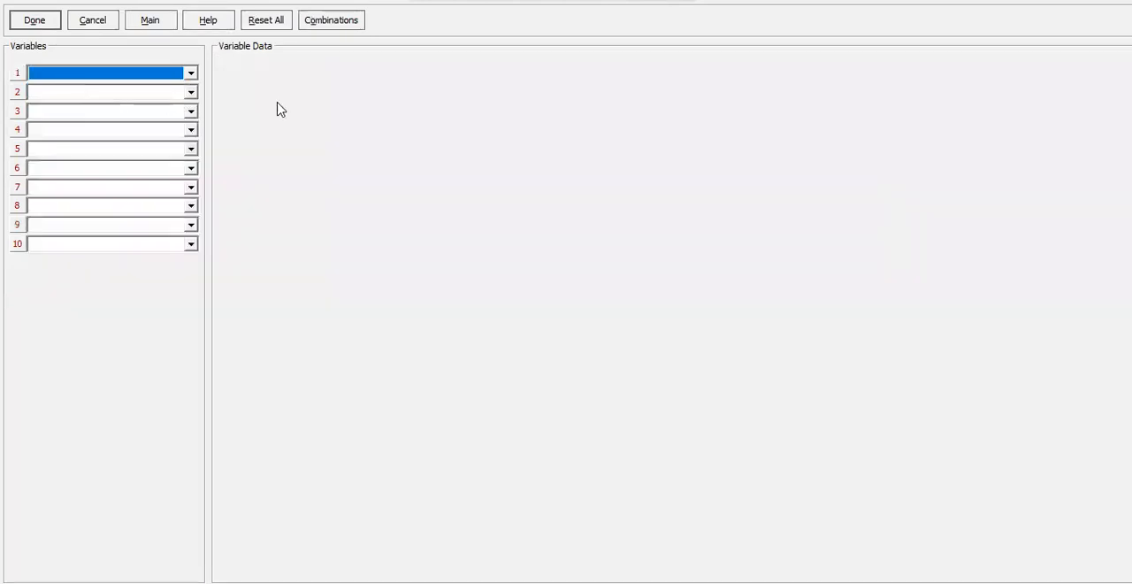
left_click(146, 76)
left_click(168, 84)
Choose Screen Outer Radius as the second sensitivity variable.
left_click(134, 92)
scroll(141, 216, "down", 4)
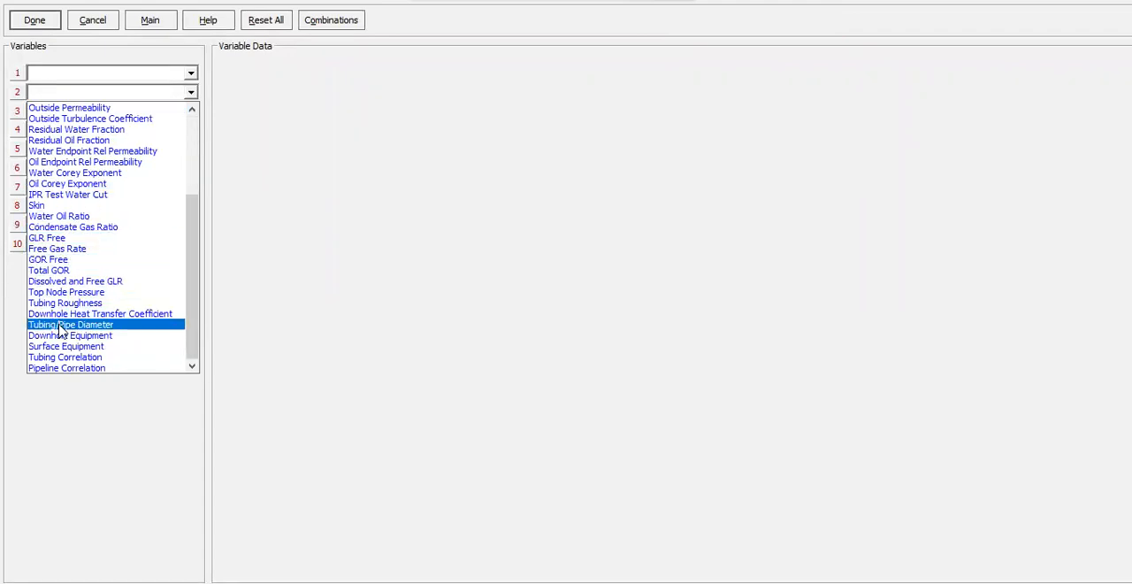
scroll(86, 239, "up", 4)
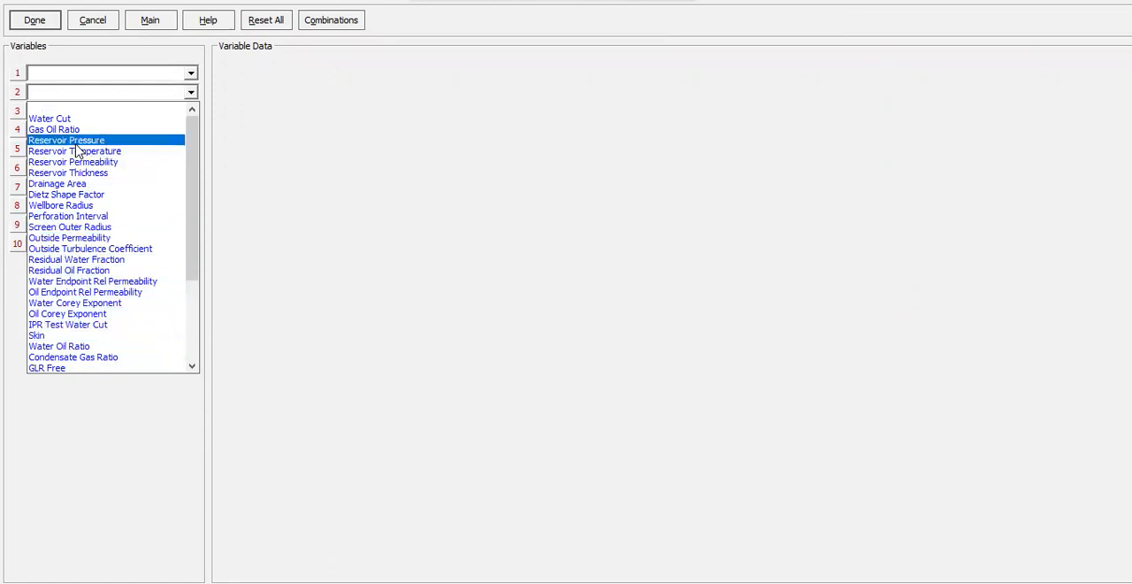
left_click(102, 228)
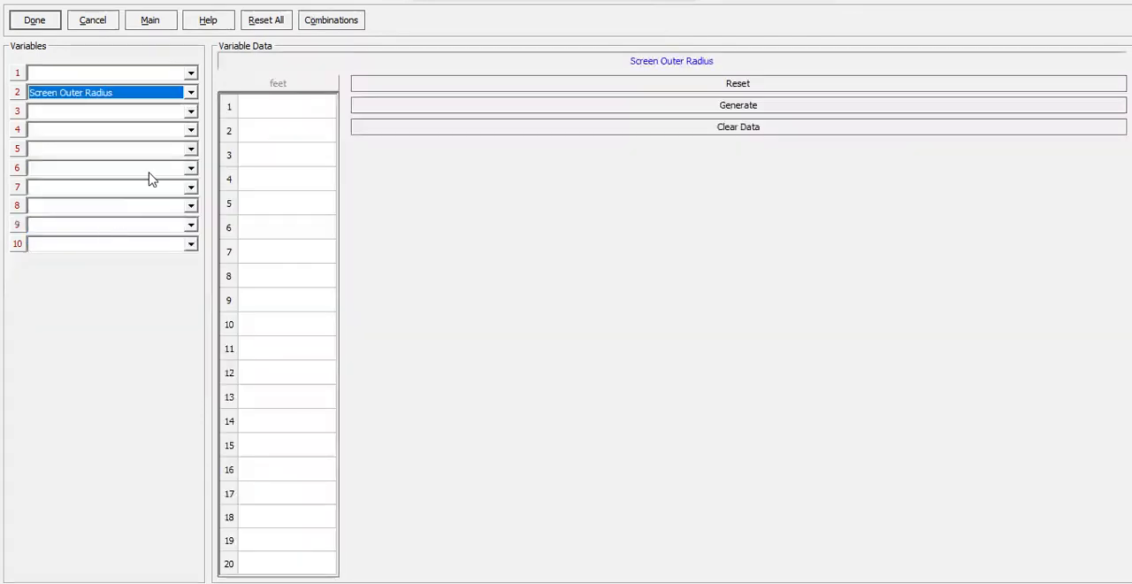
Enter Screen Outer Radius values from 0.25 to 0.32 feet in 0.01 increments and accept the sensitivity cases.
left_click(272, 120)
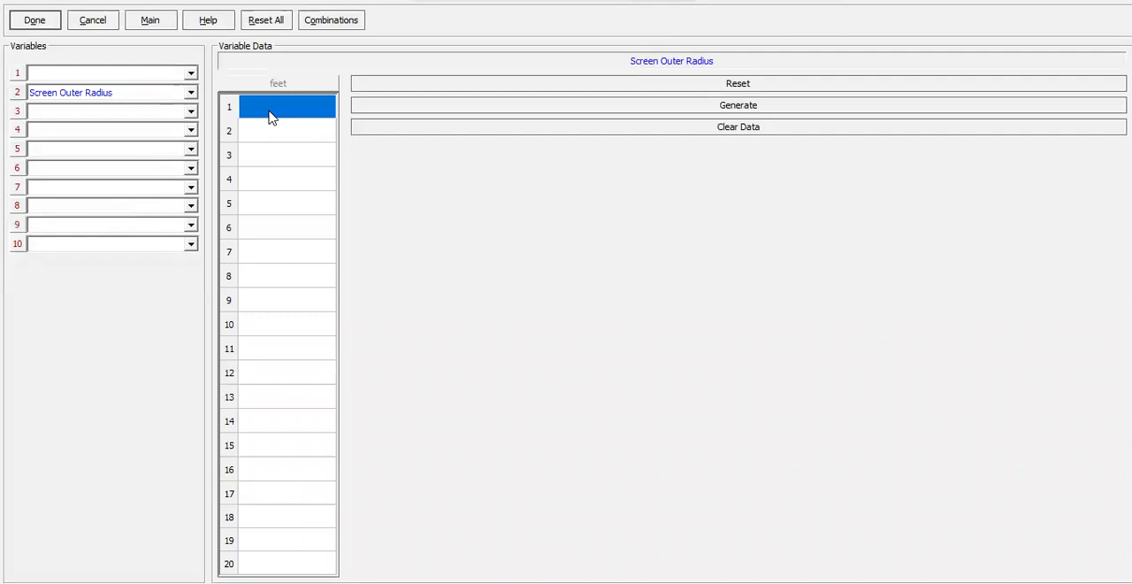
type("0.25")
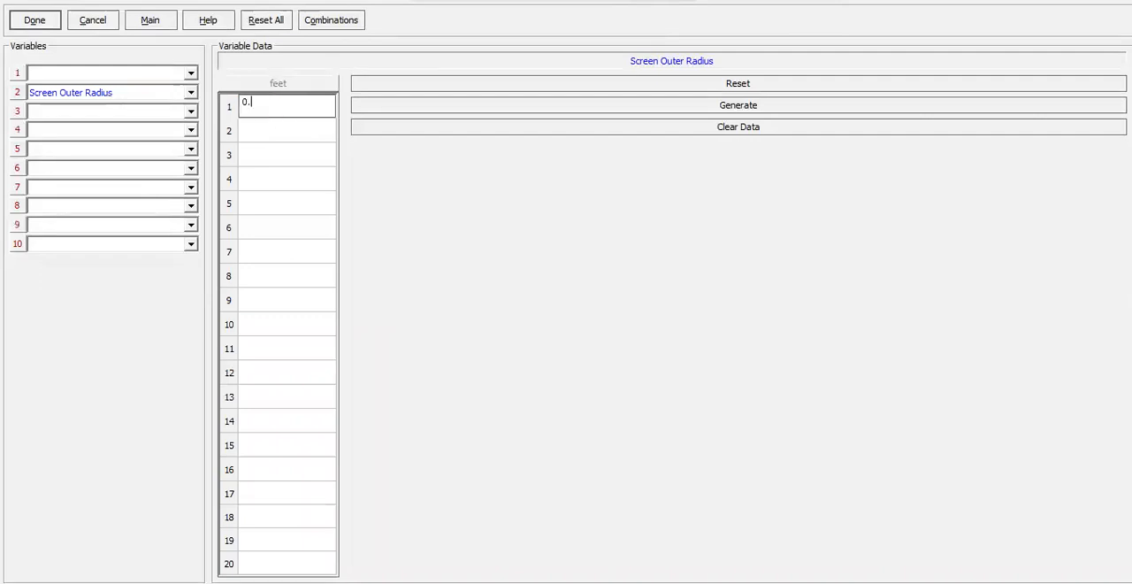
left_click(257, 140)
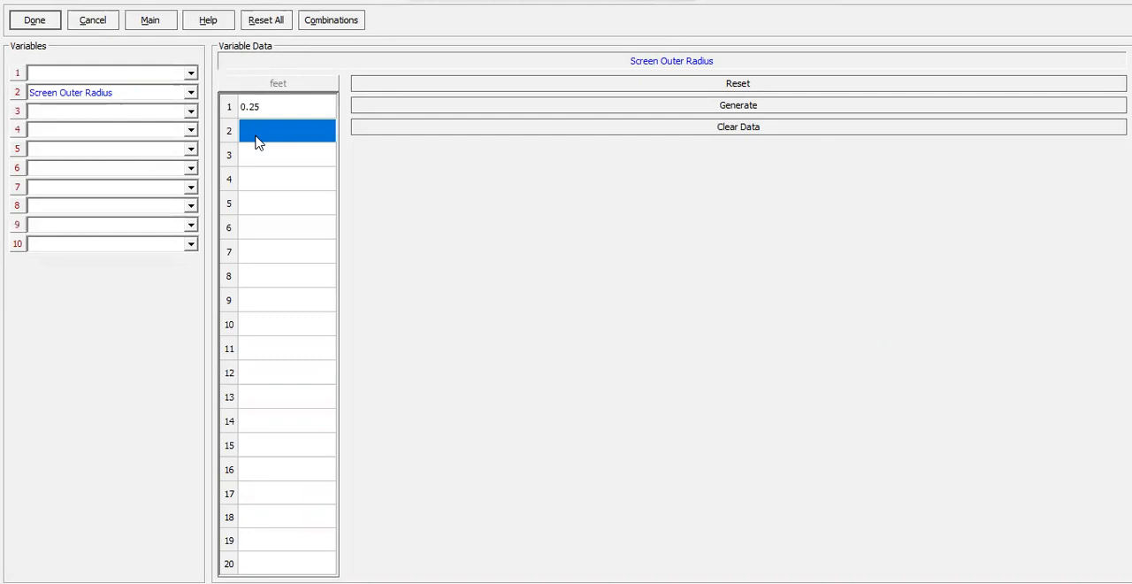
type("0.26")
key("Return")
type("0.27")
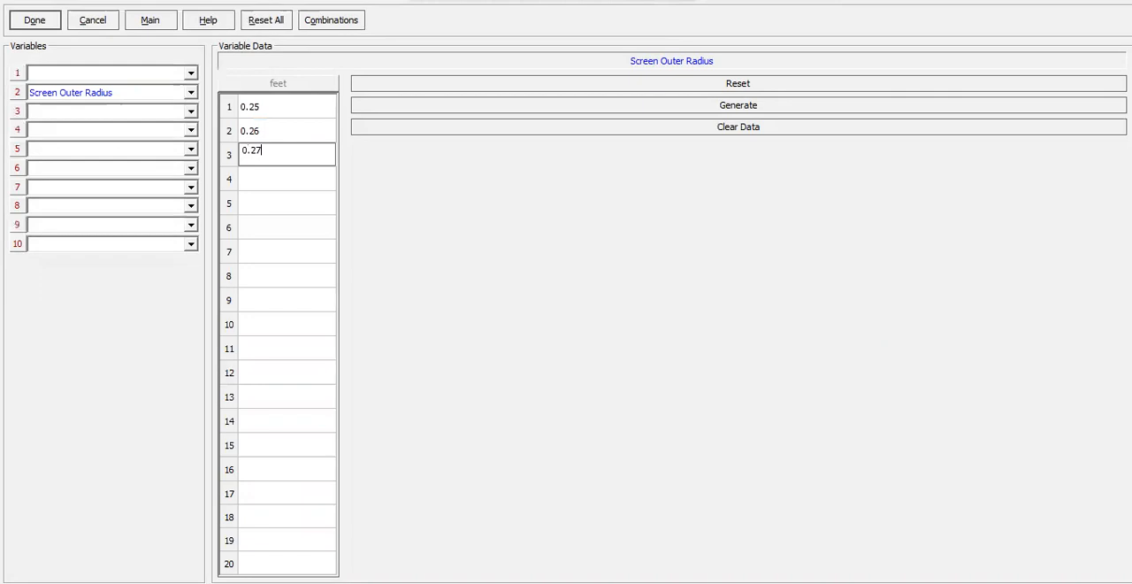
key("Return")
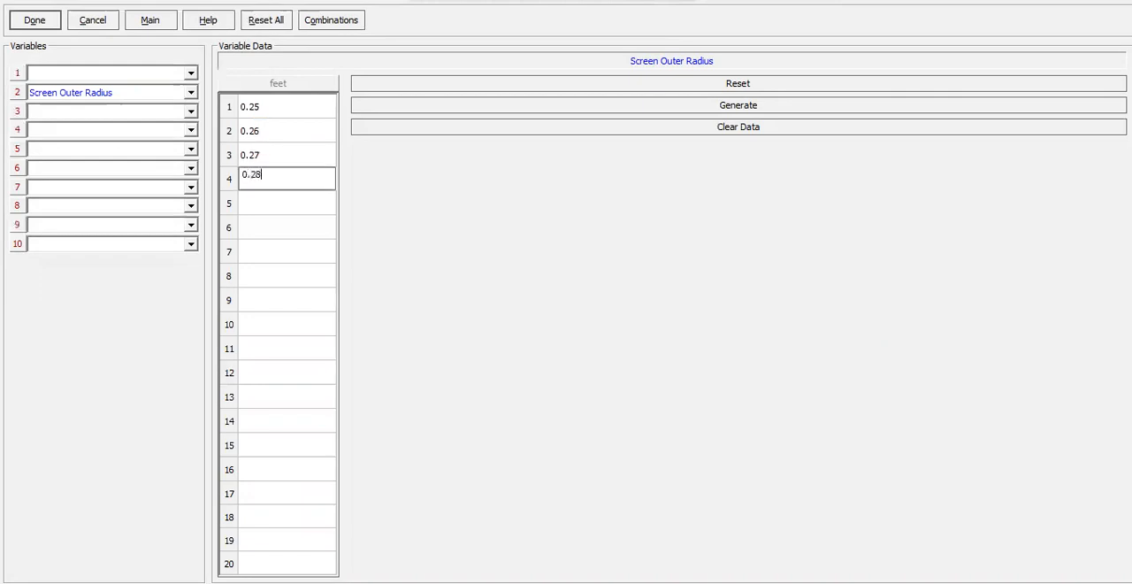
key("Return")
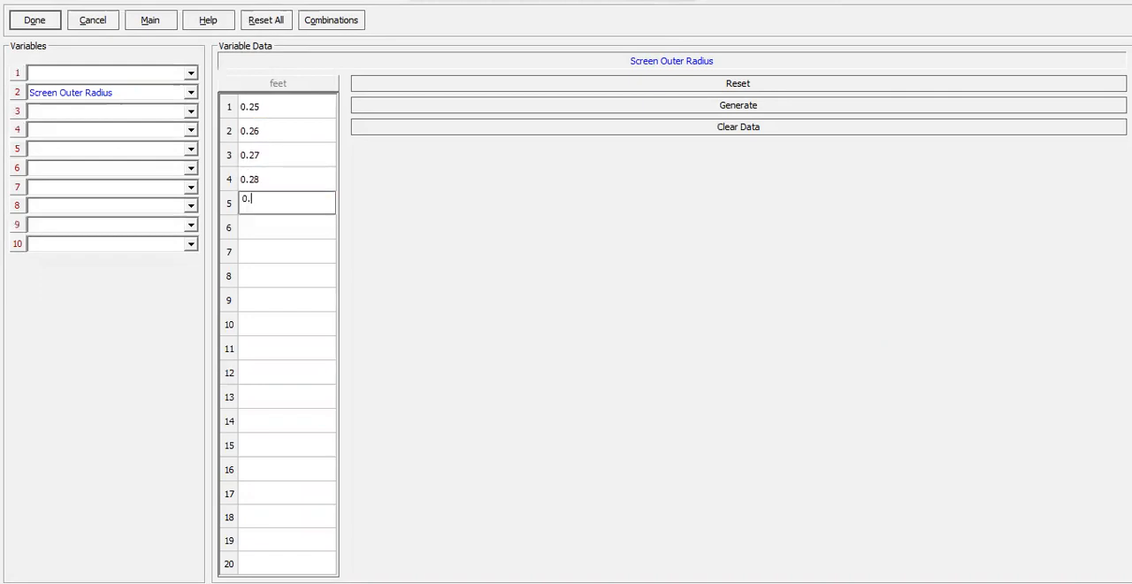
key("Return")
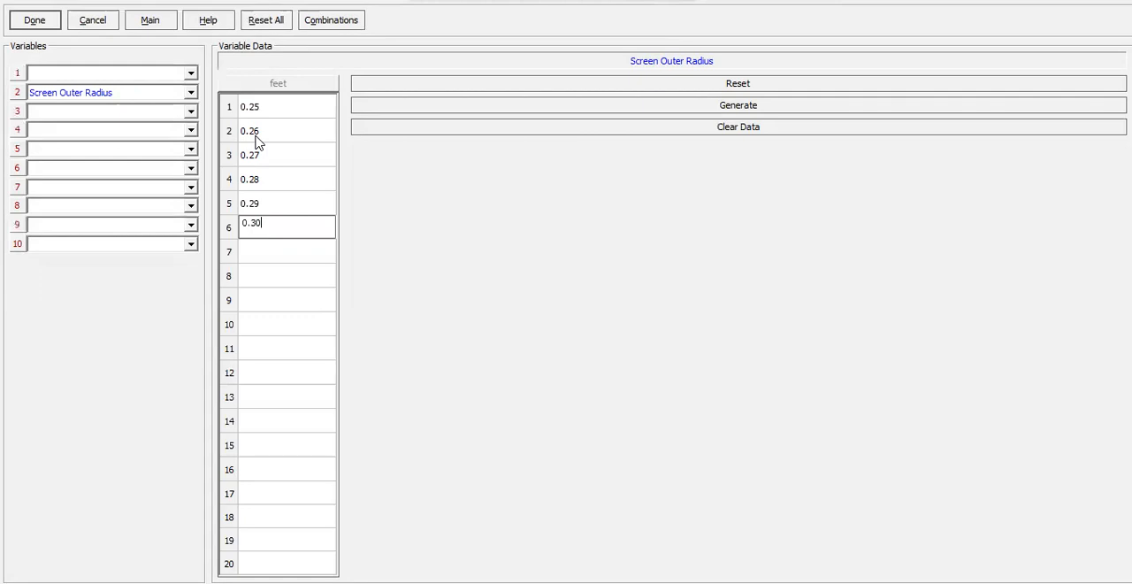
left_click(296, 255)
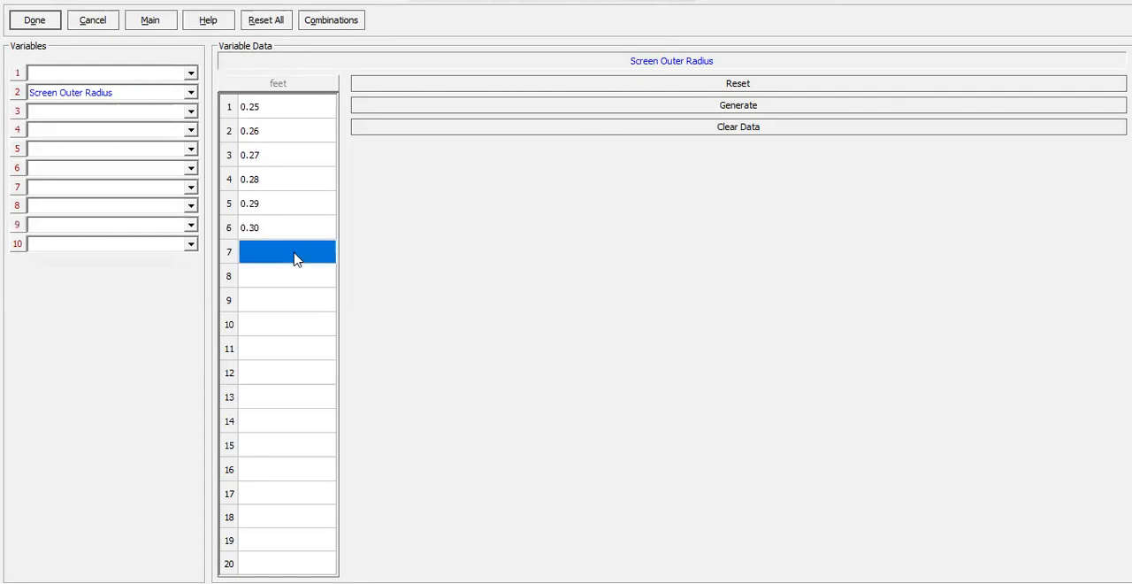
type("0.31")
key("Return")
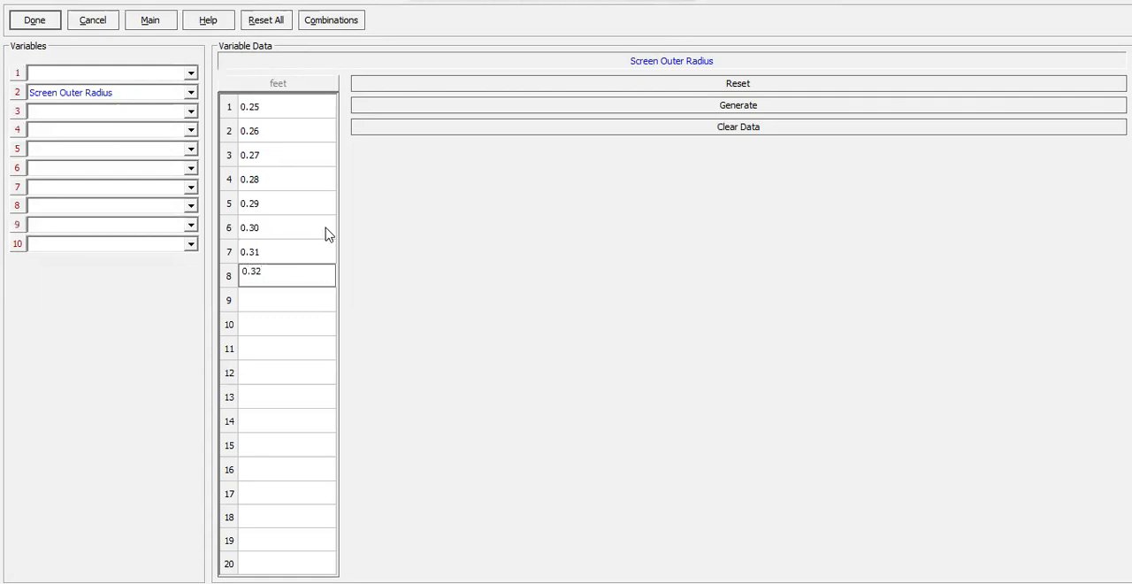
left_click(309, 201)
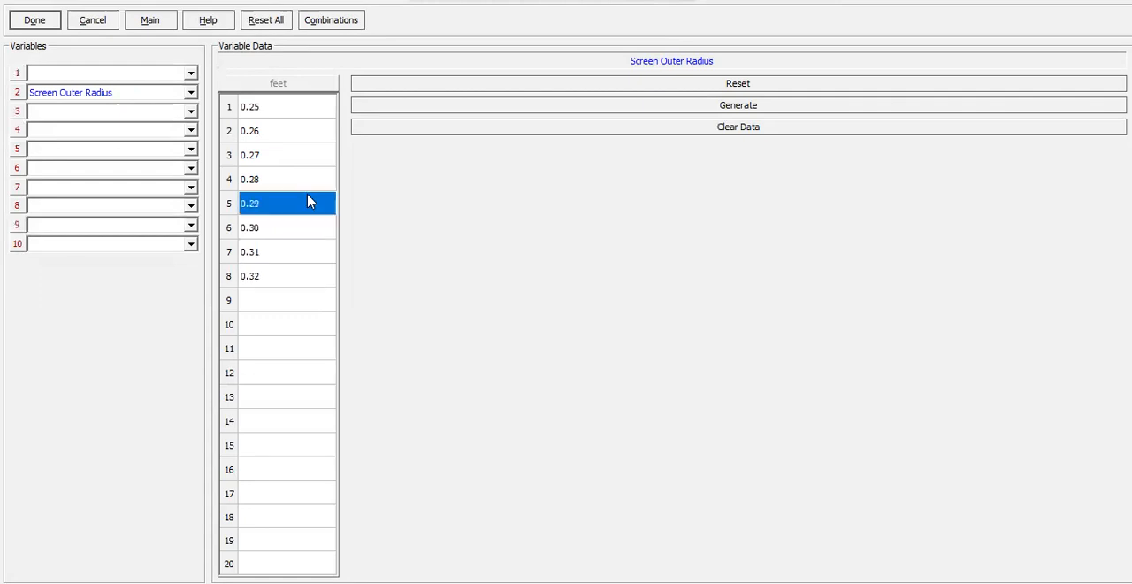
left_click(50, 24)
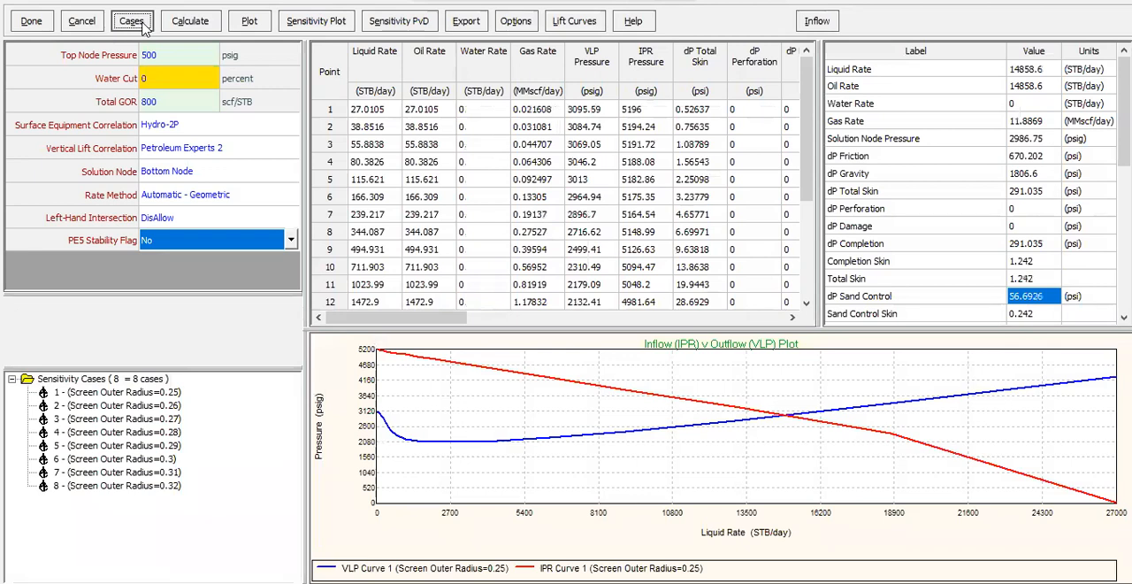
Calculate all Screen Outer Radius cases with the calculating data shown, and dismiss the completion message.
left_click(185, 23)
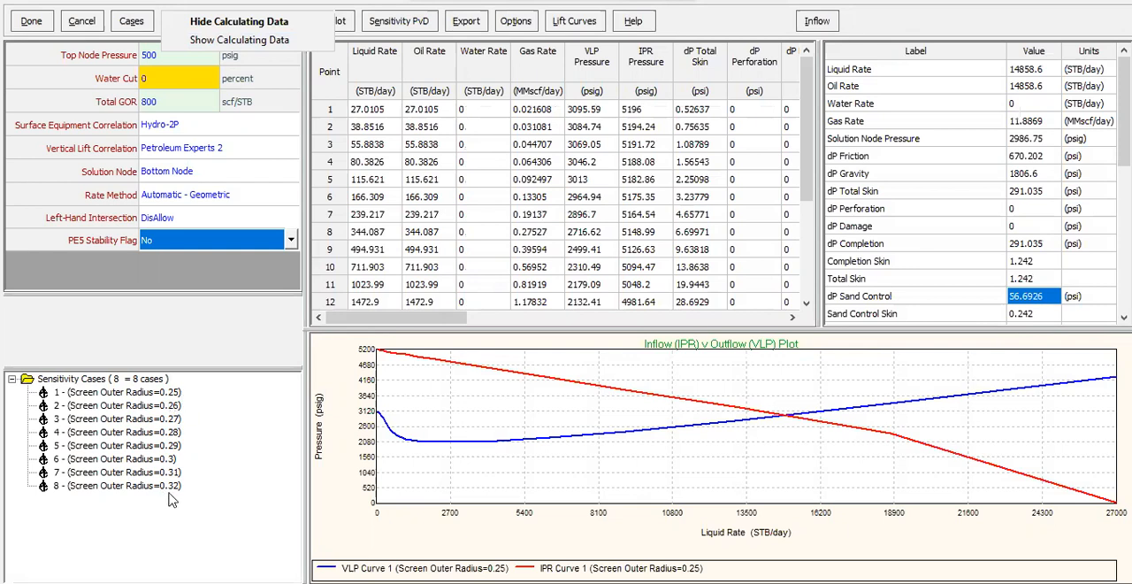
left_click(239, 39)
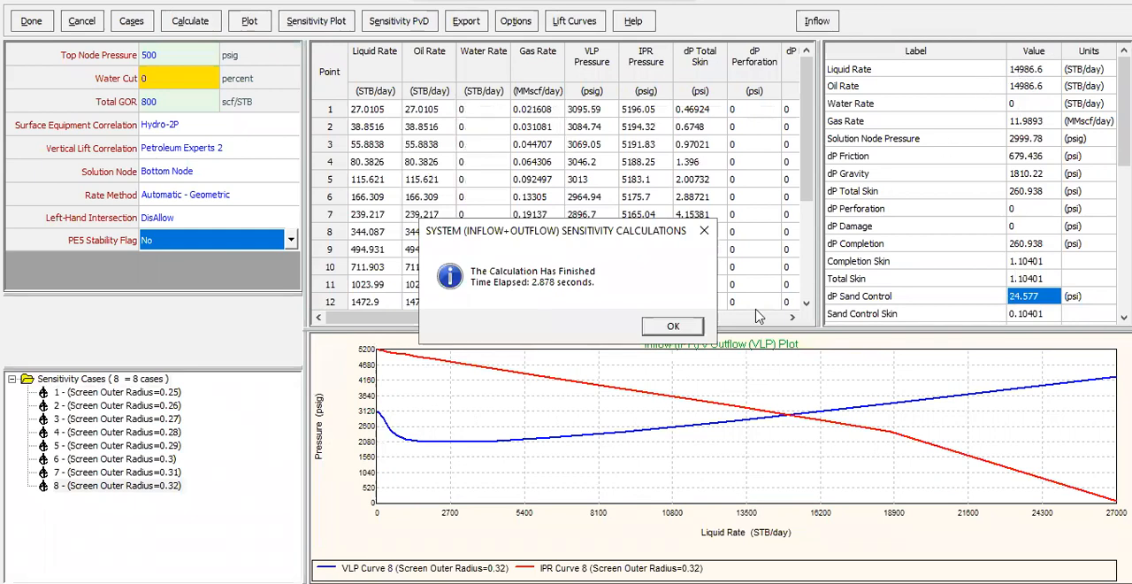
left_click(672, 326)
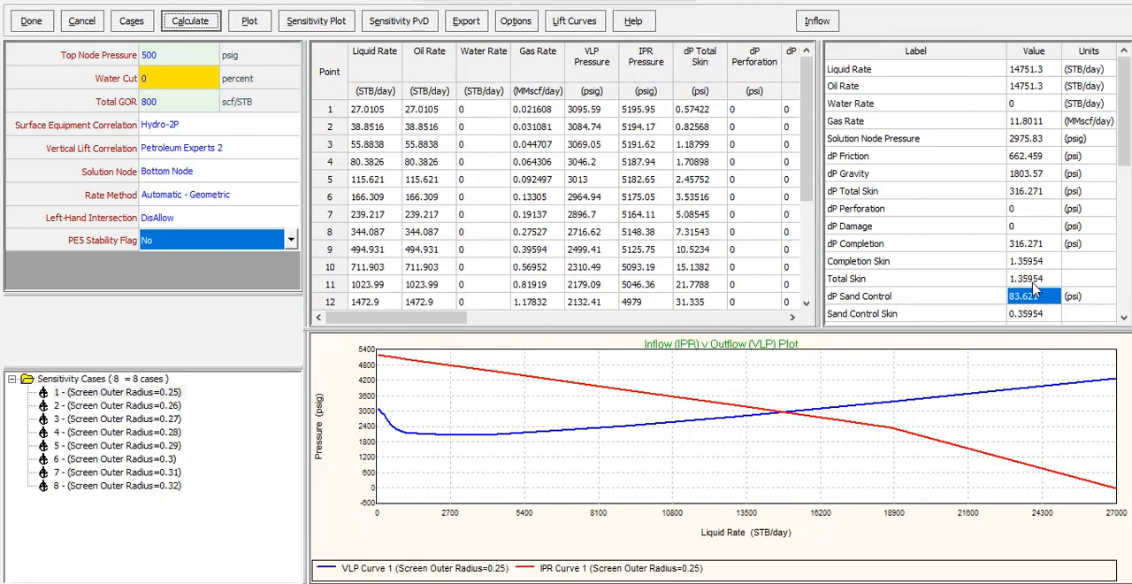
Examine how dP Sand Control changes in the solution results across the Screen Outer Radius cases from 0.25 to 0.32.
left_click_drag(1124, 123, 1124, 268)
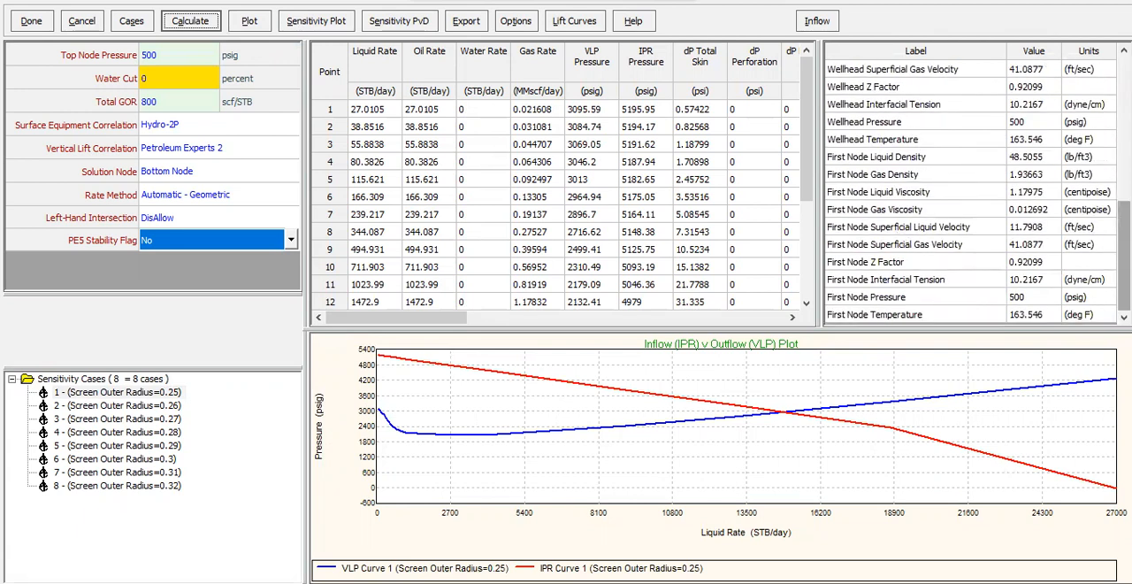
scroll(1078, 266, "up", 6)
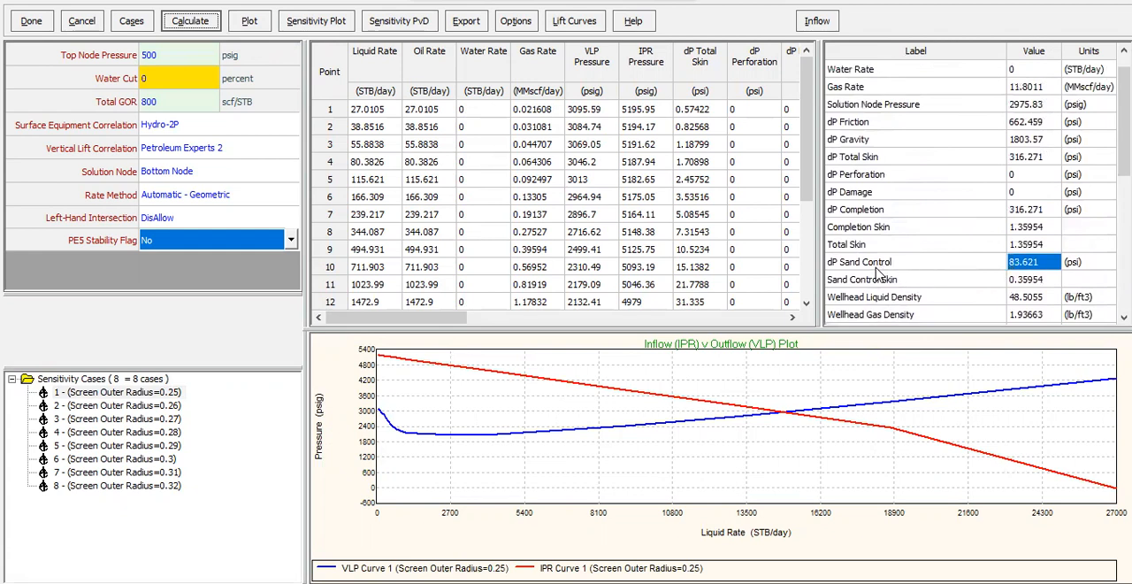
left_click(146, 406)
left_click(149, 420)
left_click(152, 433)
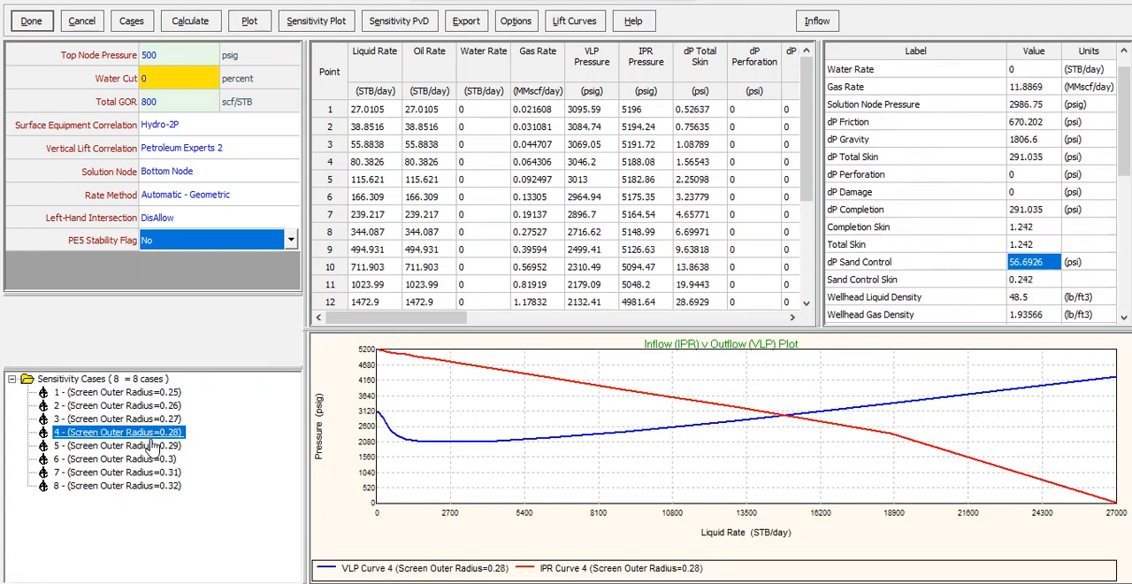
left_click(156, 446)
left_click(157, 460)
left_click(160, 473)
left_click(161, 486)
left_click(163, 393)
left_click(157, 406)
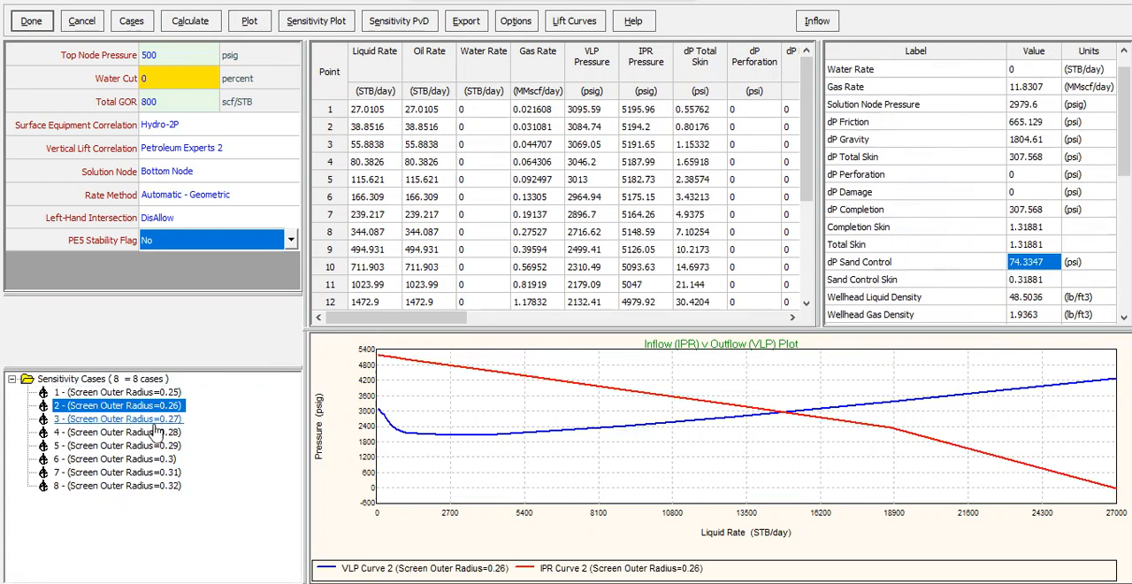
left_click(154, 419)
left_click(155, 432)
left_click(155, 447)
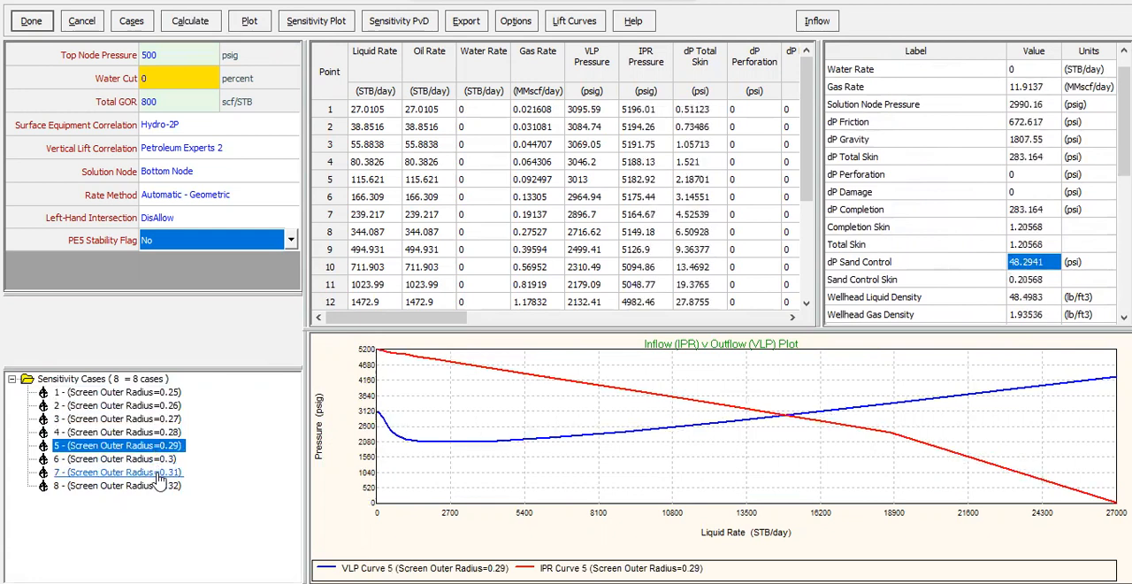
left_click(159, 473)
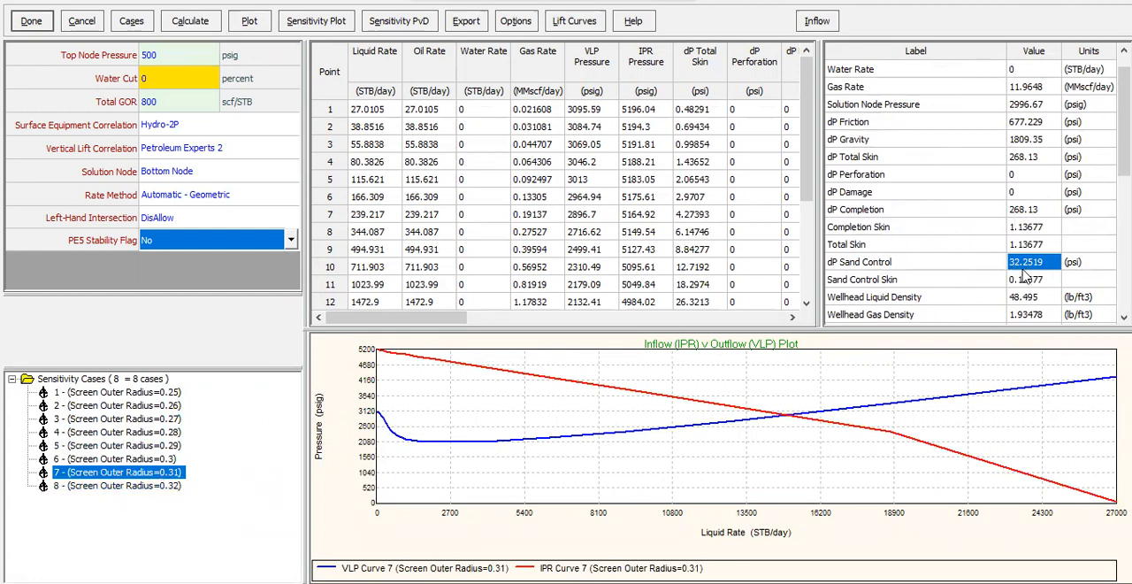
left_click(168, 486)
left_click(168, 392)
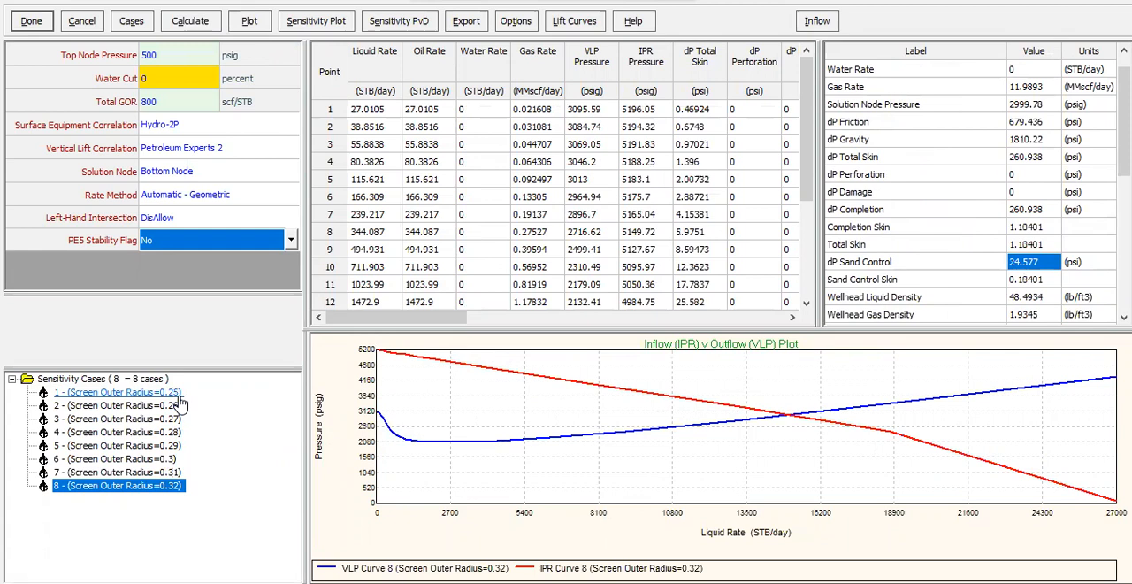
left_click(156, 432)
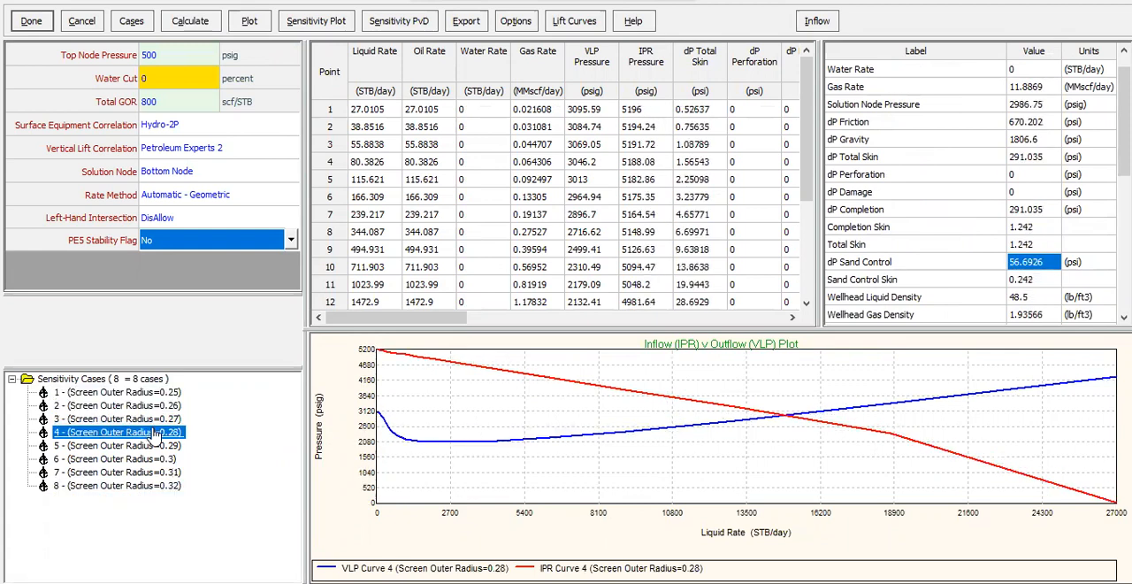
left_click(160, 445)
left_click(164, 458)
left_click(168, 473)
left_click(169, 486)
Create a sensitivity plot of dP Sand Control against Screen Outer Radius, inspect the curve and close the plot.
left_click(328, 27)
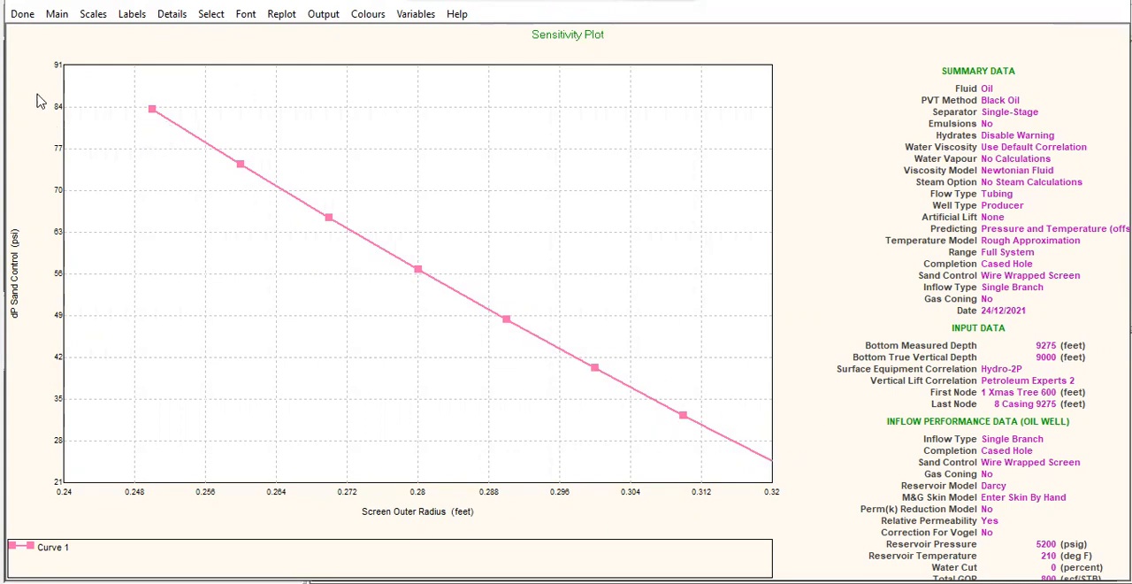
left_click(22, 13)
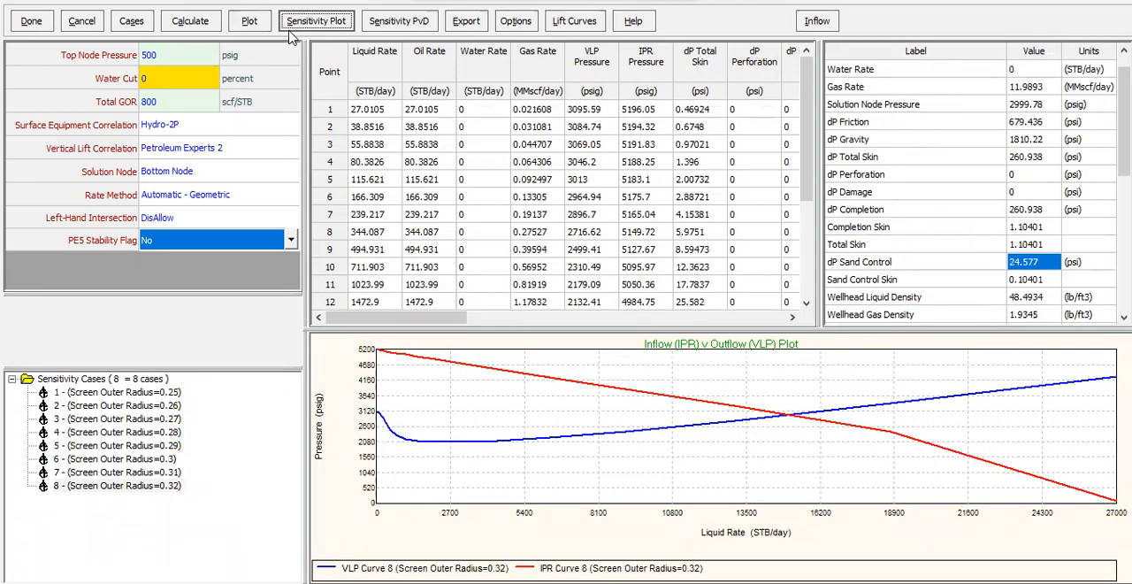
Plot VLP Pressure, IPR Pressure and dP Sand Control against Liquid Rate for all cases and enlarge the dP Sand Control curves.
left_click(253, 27)
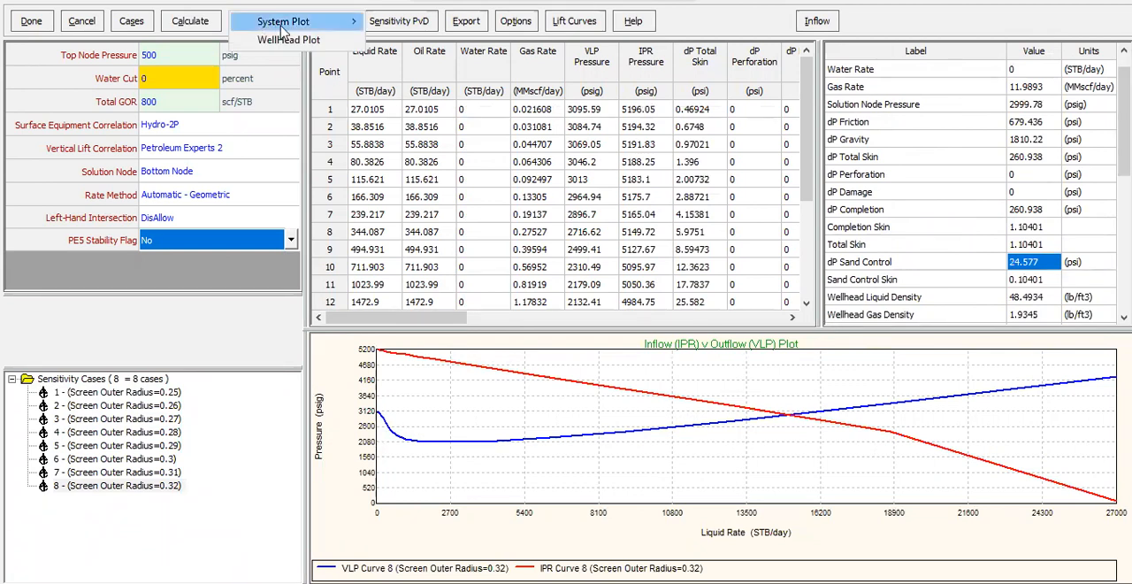
mouse_move(283, 29)
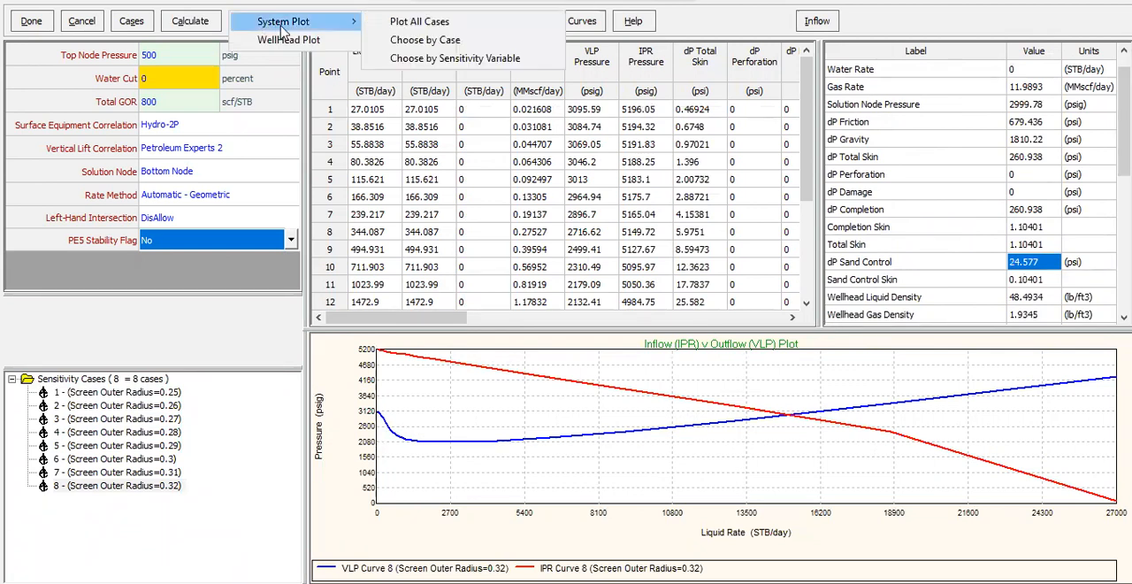
left_click(422, 25)
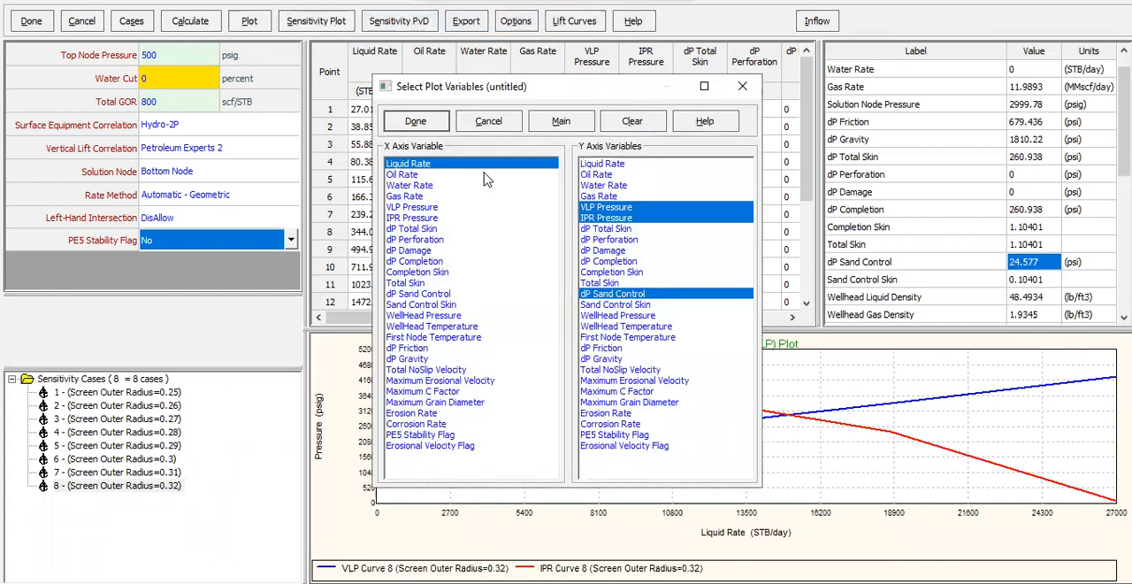
left_click(432, 124)
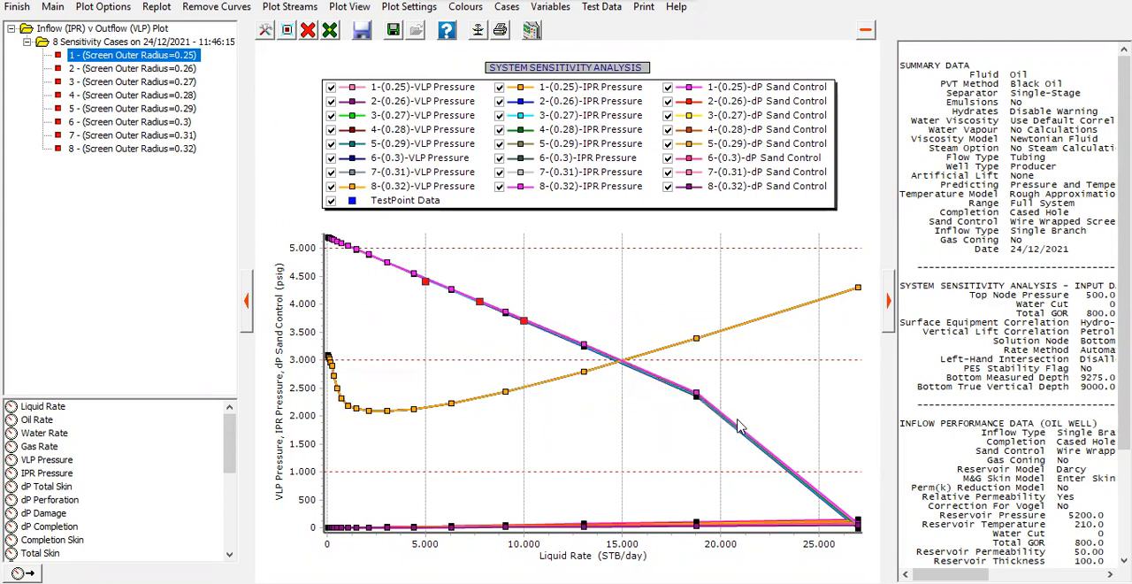
left_click_drag(323, 517, 872, 547)
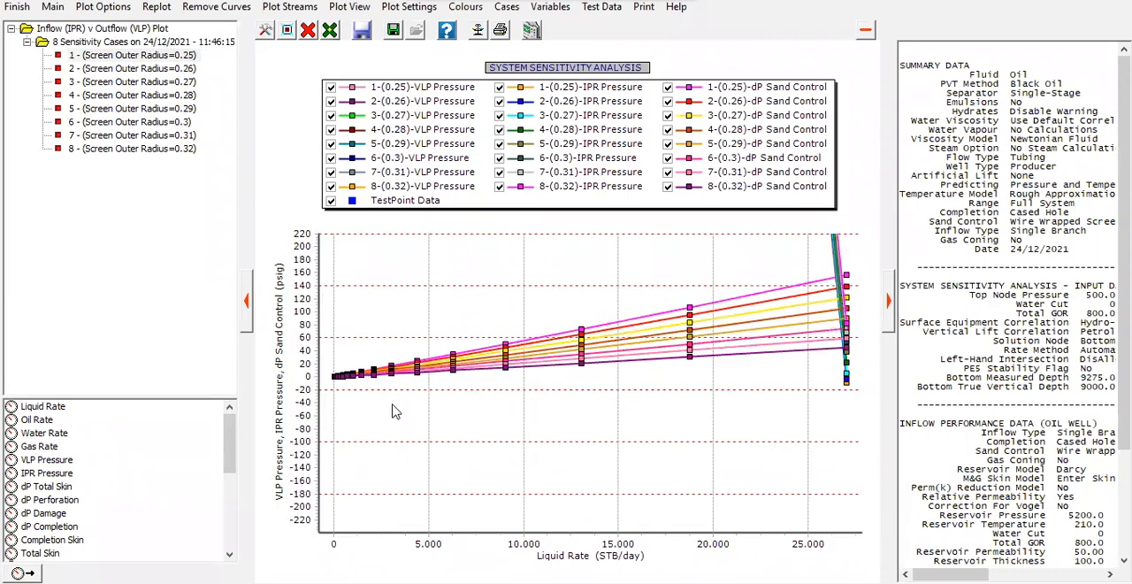